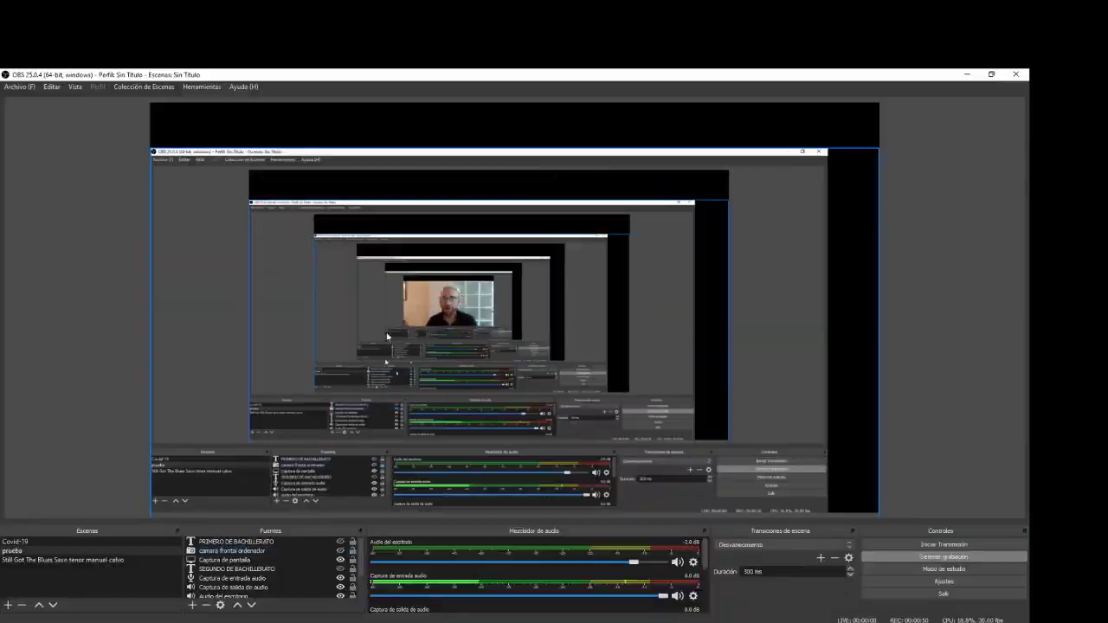
# Hide OBS and open the recent project 'Manejo del control de efectos en la línea de tiempo'
pyautogui.click(968, 73)
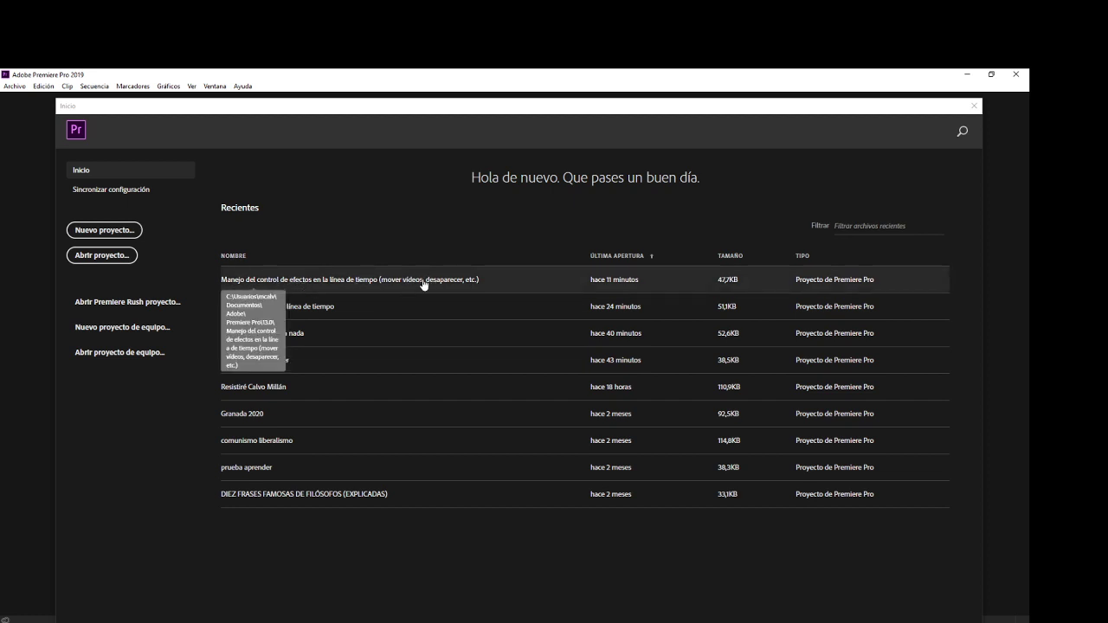
pyautogui.click(355, 287)
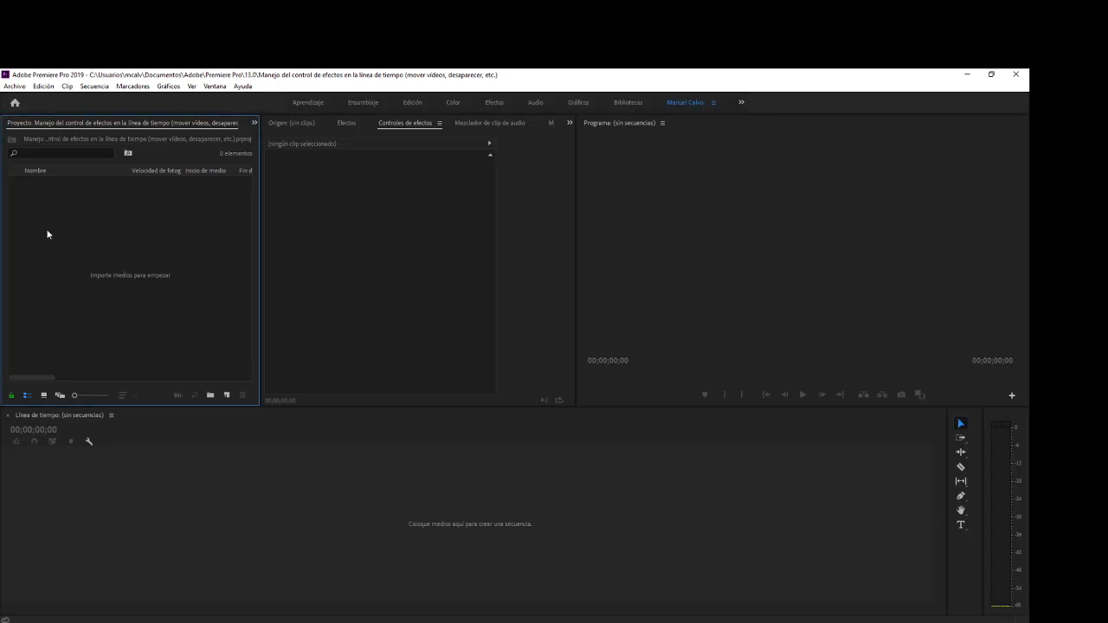
# Browse the import dialog to the Videos folder, then cancel without importing anything
pyautogui.click(14, 87)
pyautogui.click(50, 372)
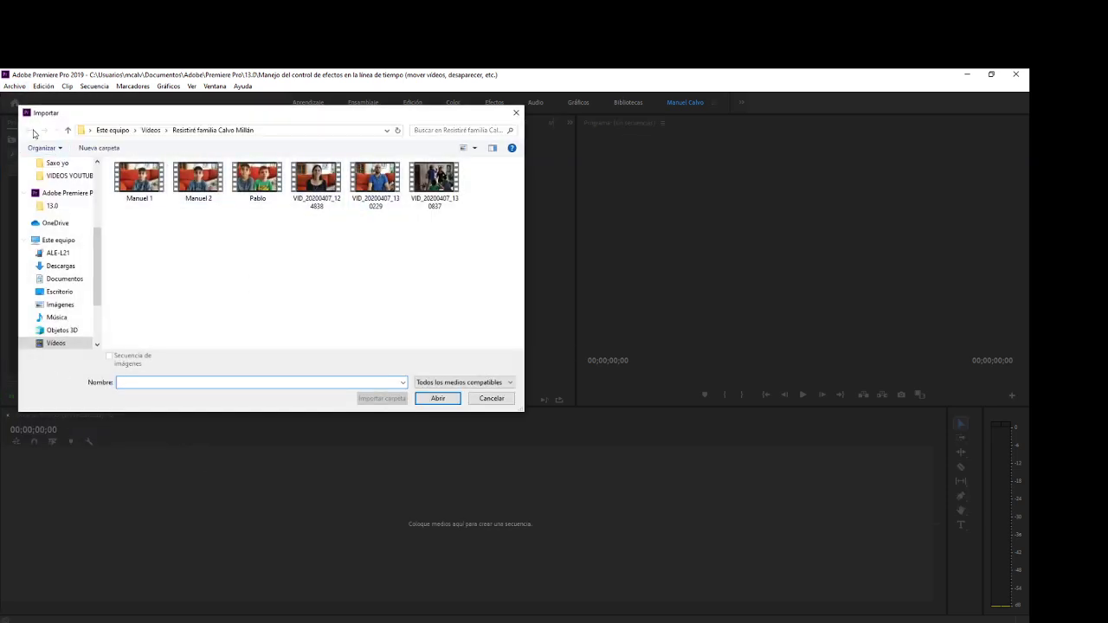
pyautogui.click(151, 130)
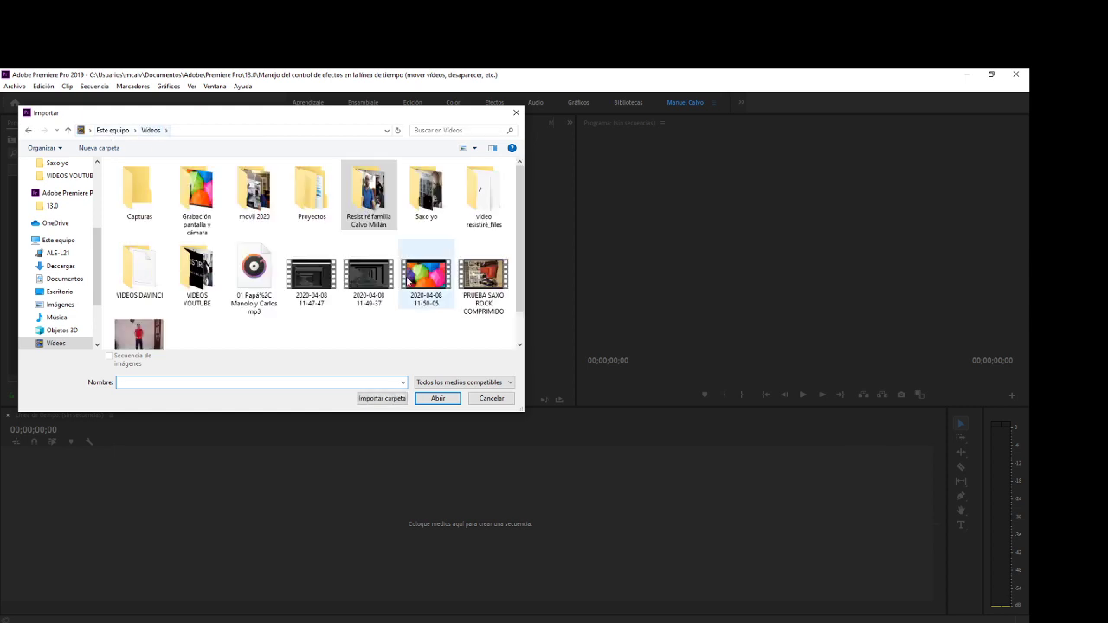
pyautogui.scroll(-2, 302, 309)
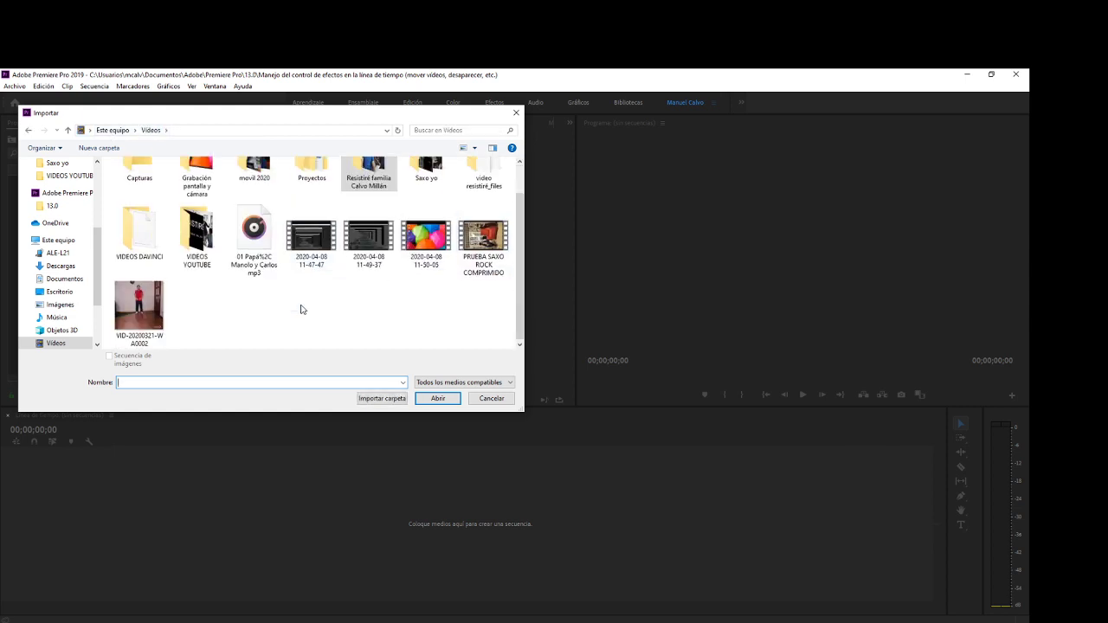
pyautogui.scroll(2, 302, 310)
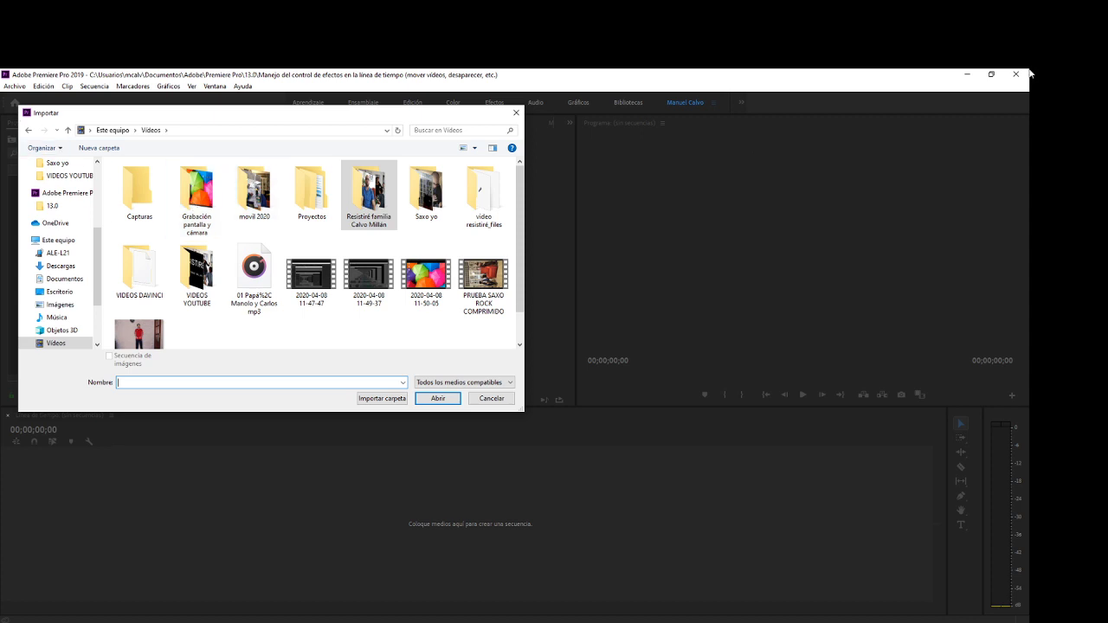
pyautogui.click(516, 112)
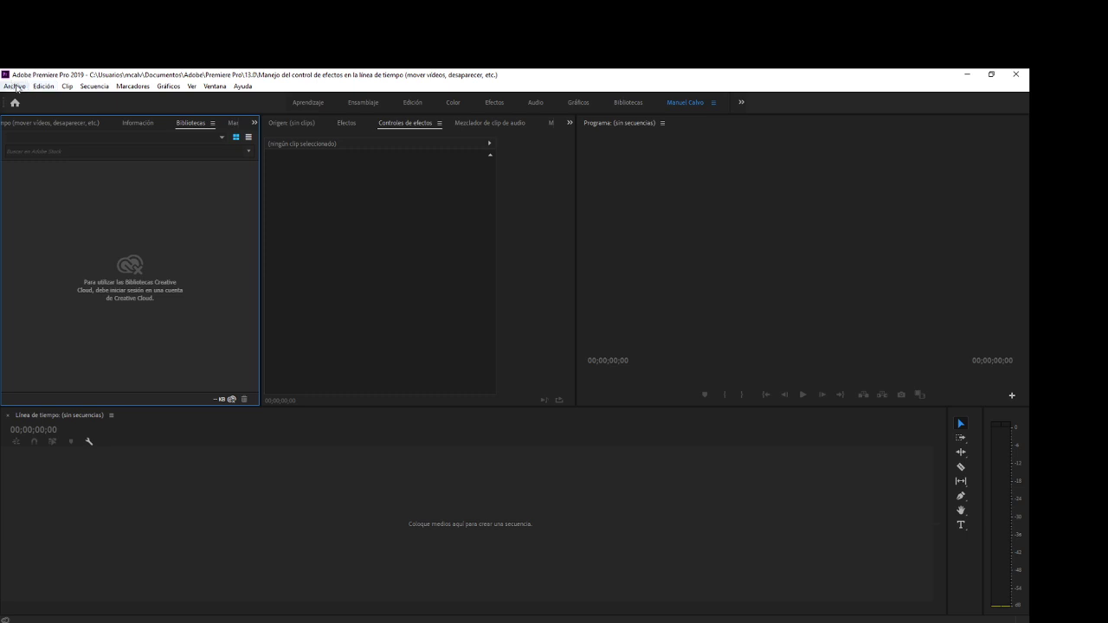
# Open the project 'prueba aparecer de la nada'
pyautogui.click(14, 86)
pyautogui.click(26, 109)
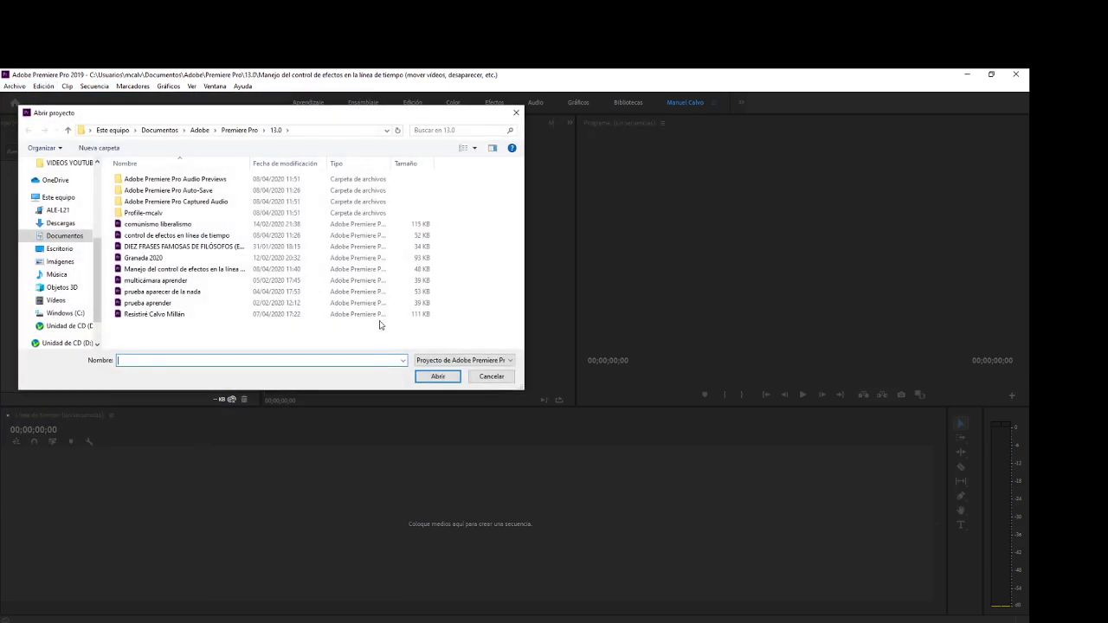
pyautogui.doubleClick(160, 292)
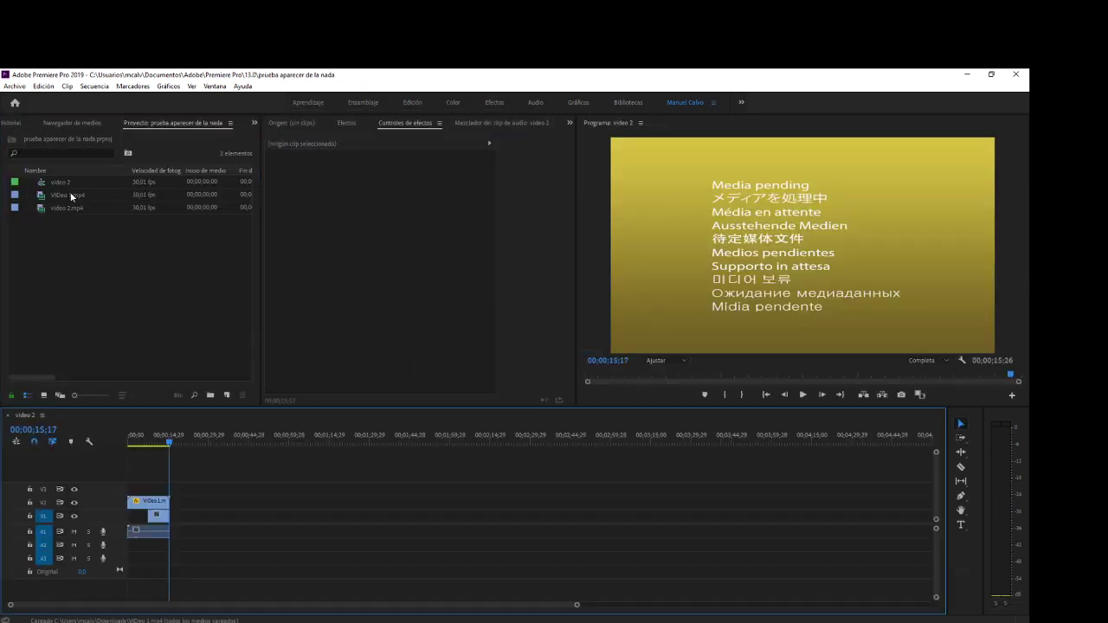
# Delete the existing timeline clip, then trial-place, preview and remove VIDeo 1.mp4
pyautogui.click(154, 511)
pyautogui.press('Delete')
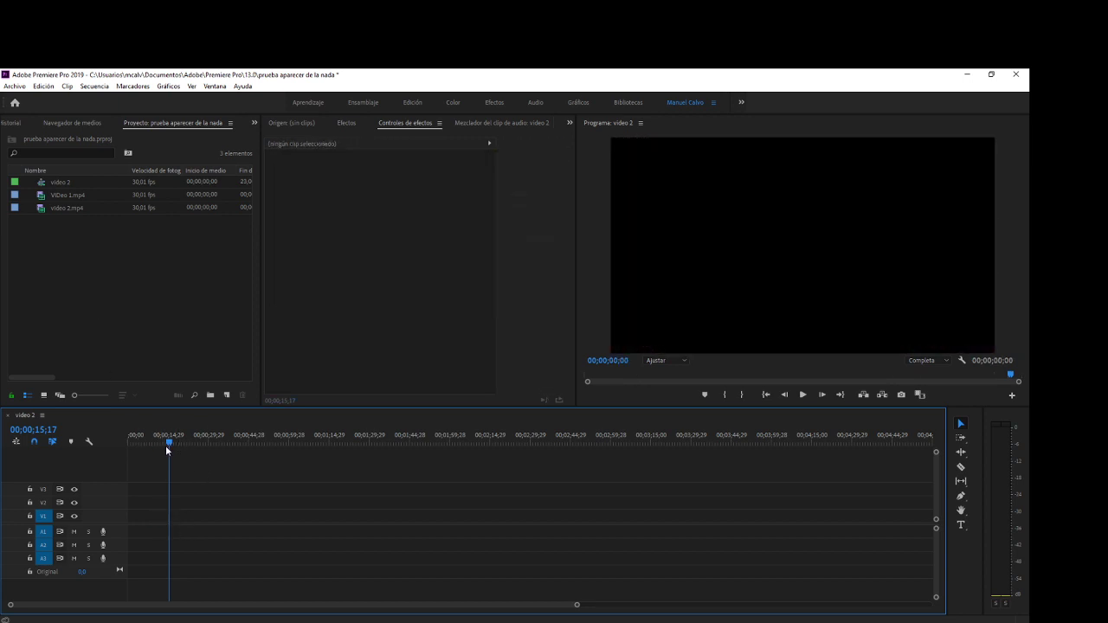
pyautogui.moveTo(64, 198)
pyautogui.mouseDown()
pyautogui.moveTo(191, 525)
pyautogui.moveTo(446, 525)
pyautogui.mouseUp()
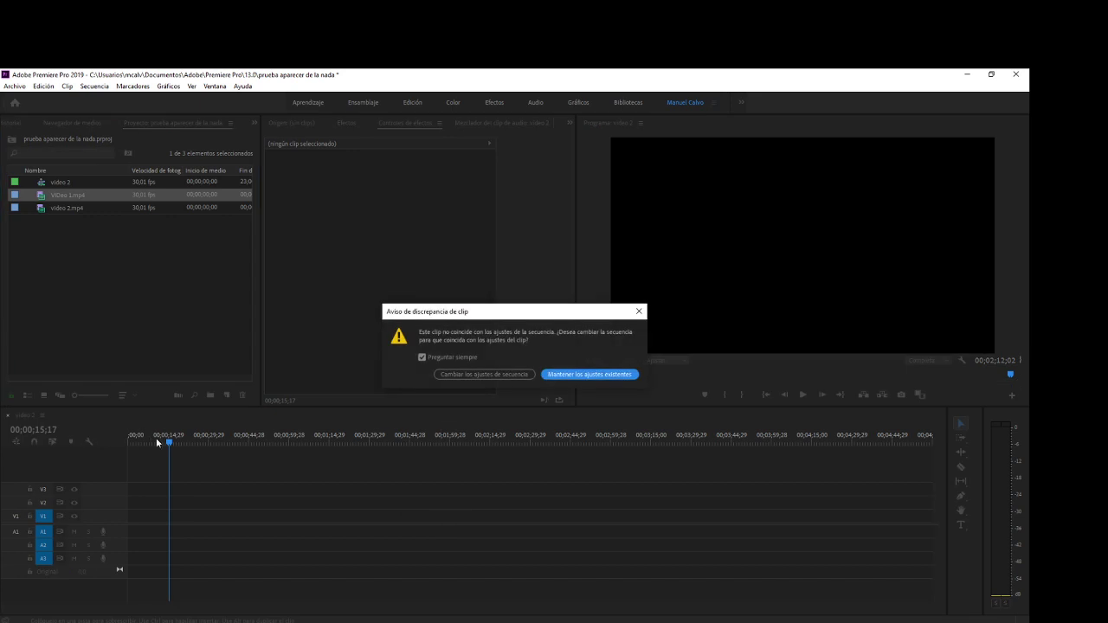
pyautogui.click(601, 375)
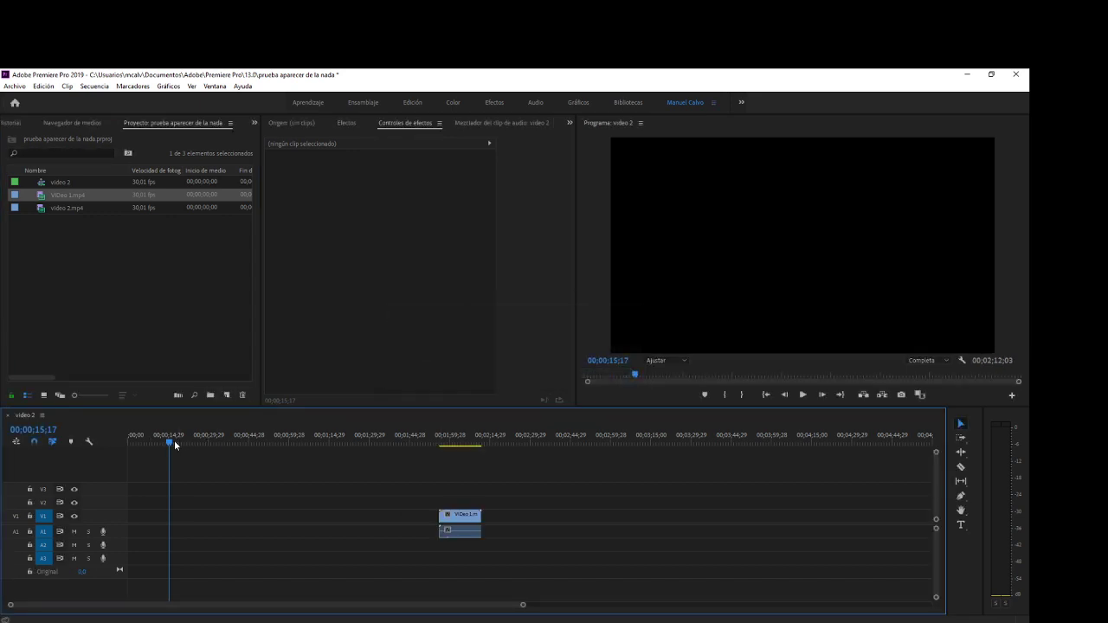
pyautogui.moveTo(175, 445)
pyautogui.mouseDown()
pyautogui.moveTo(485, 447)
pyautogui.moveTo(418, 445)
pyautogui.mouseUp()
pyautogui.click(448, 517)
pyautogui.press('Delete')
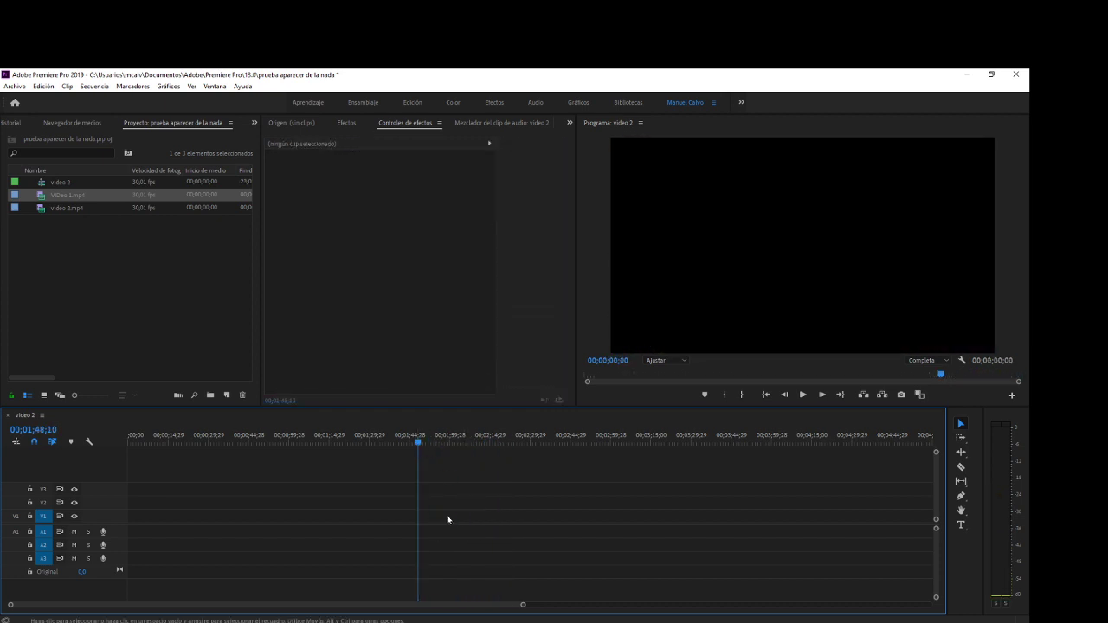
# Trial-place video 2.mp4 on V1, scrub through it, then delete it
pyautogui.click(50, 207)
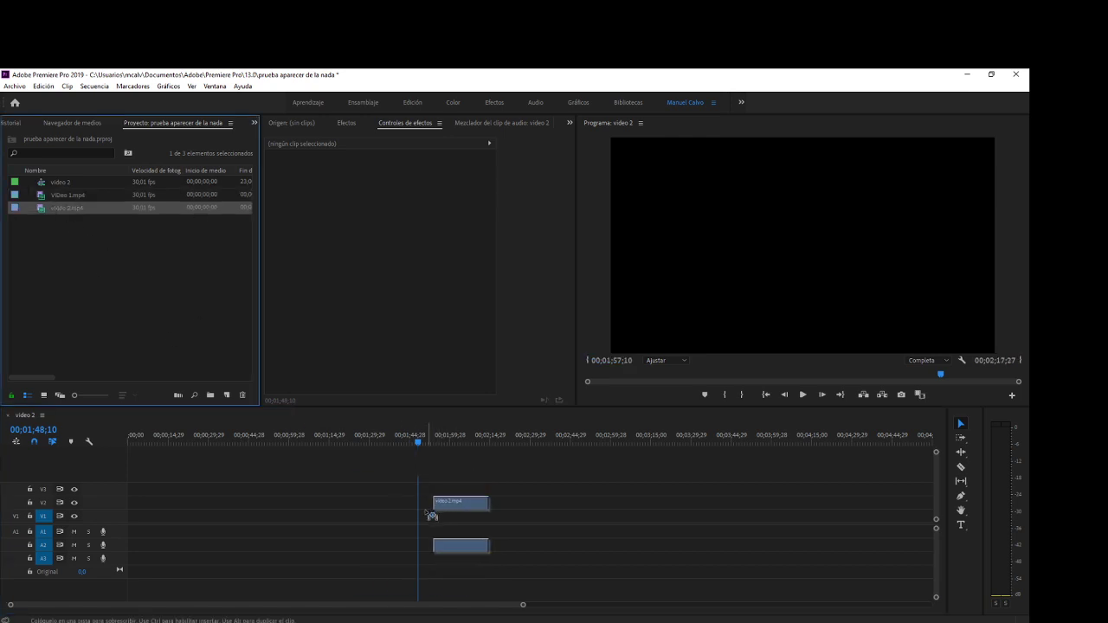
pyautogui.moveTo(373, 460); pyautogui.dragTo(424, 524)
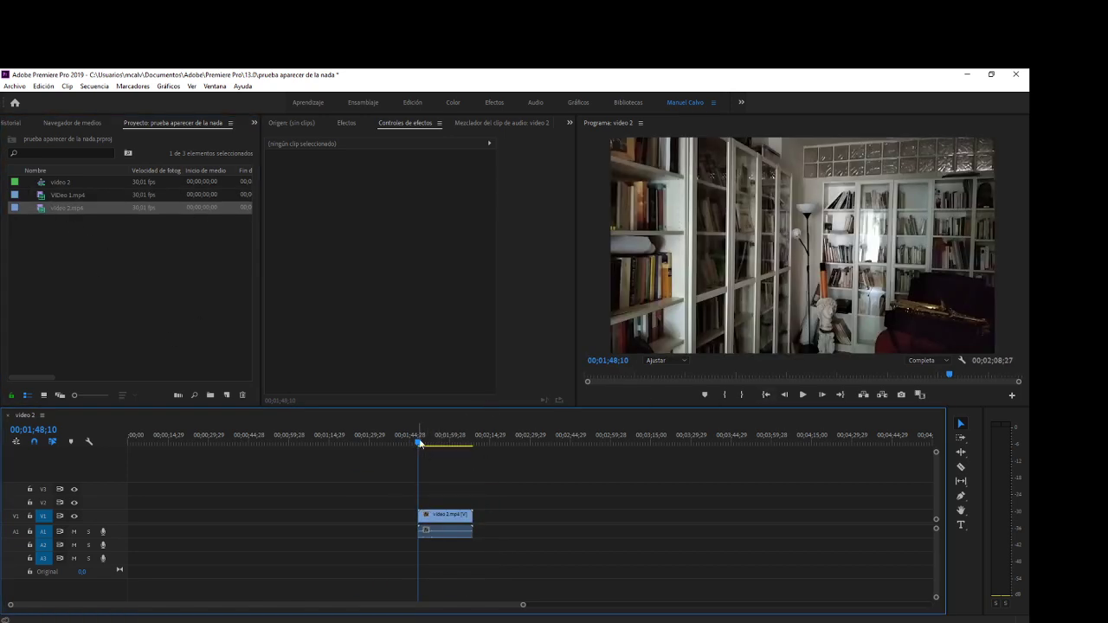
pyautogui.moveTo(420, 443); pyautogui.dragTo(440, 444)
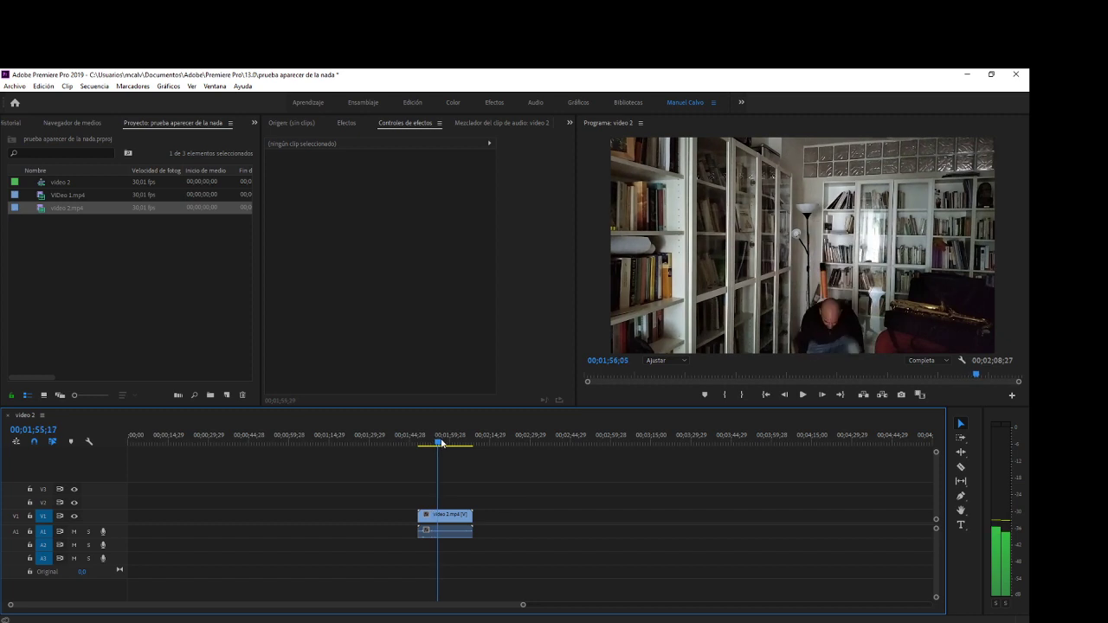
pyautogui.moveTo(440, 445); pyautogui.dragTo(465, 445)
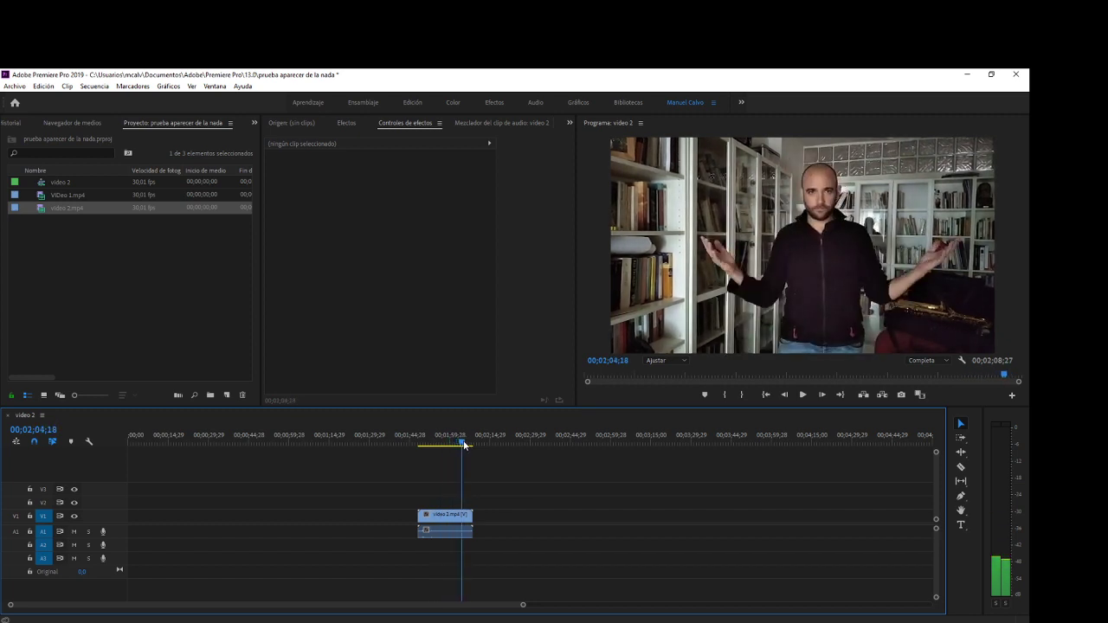
pyautogui.click(443, 520)
pyautogui.press('Delete')
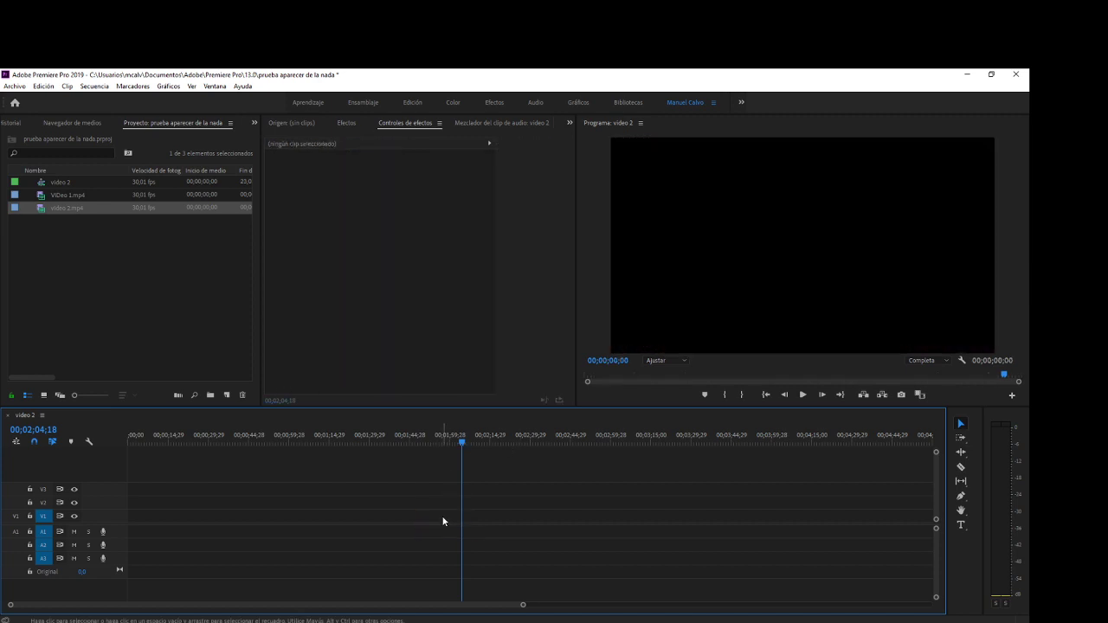
# Place VIDeo 1.mp4 on V1 at 00;02;04;18 with the existing sequence settings and preview it
pyautogui.moveTo(54, 195)
pyautogui.mouseDown()
pyautogui.moveTo(439, 520)
pyautogui.moveTo(473, 520)
pyautogui.mouseUp()
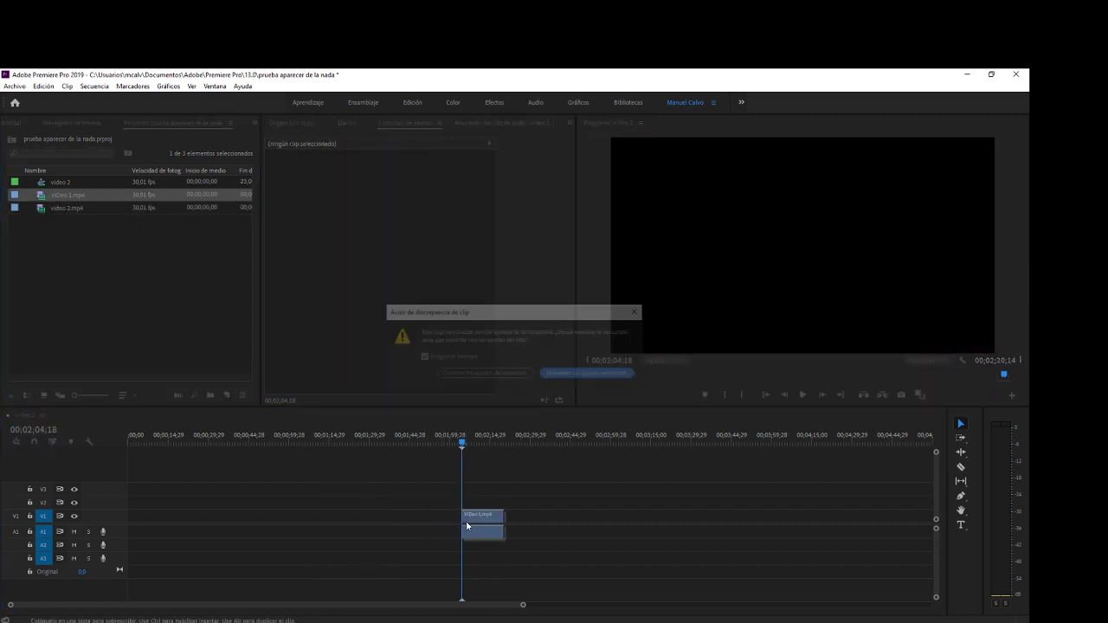
pyautogui.click(594, 374)
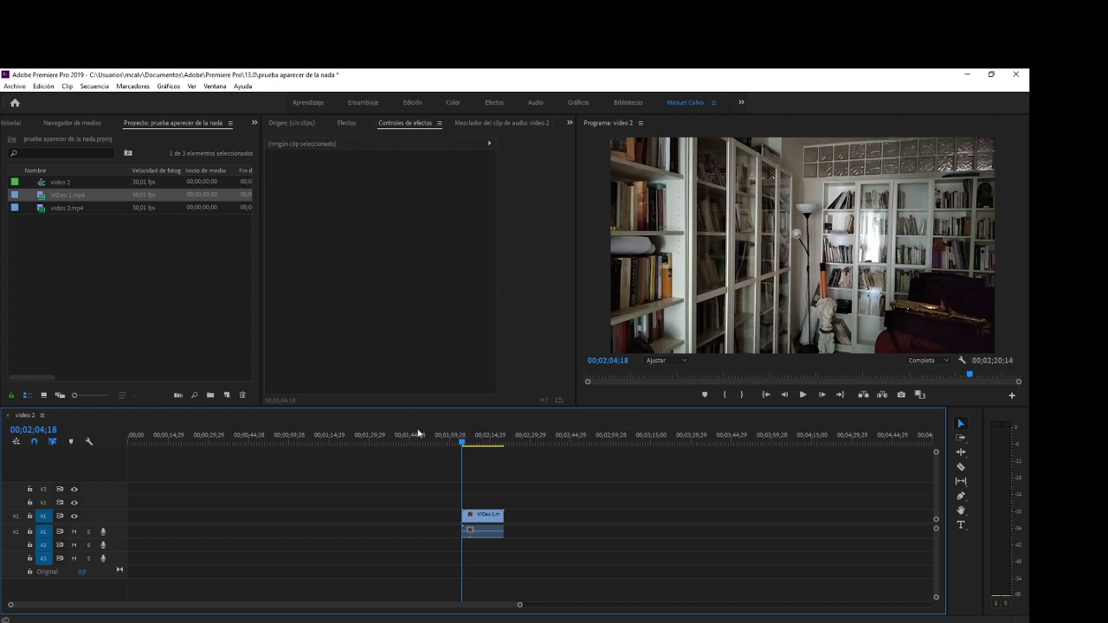
pyautogui.click(801, 395)
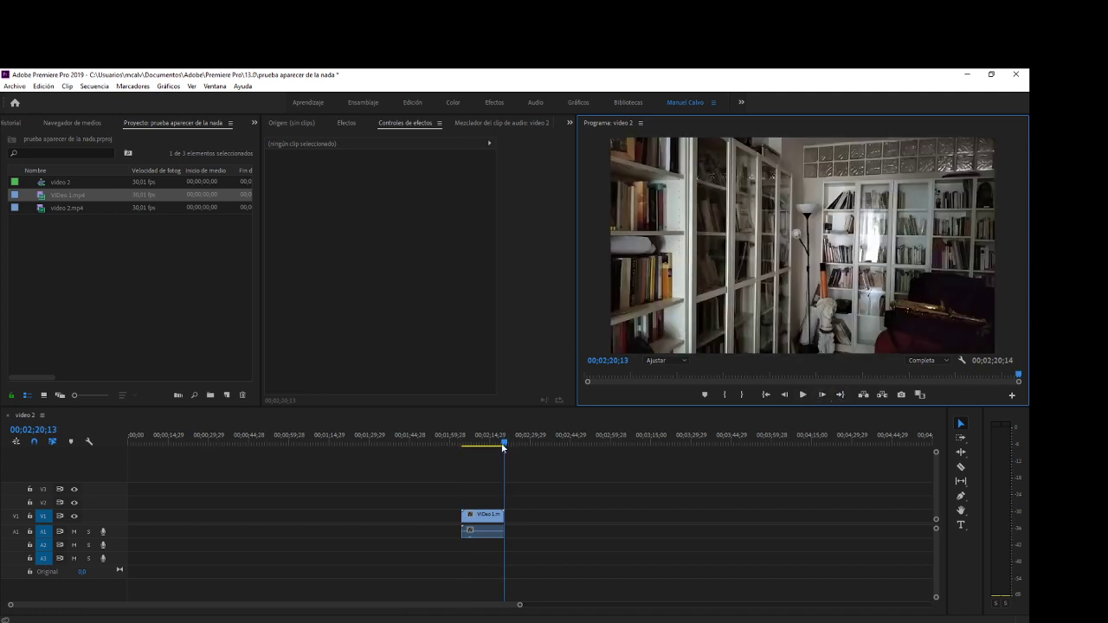
pyautogui.moveTo(506, 445); pyautogui.dragTo(464, 453)
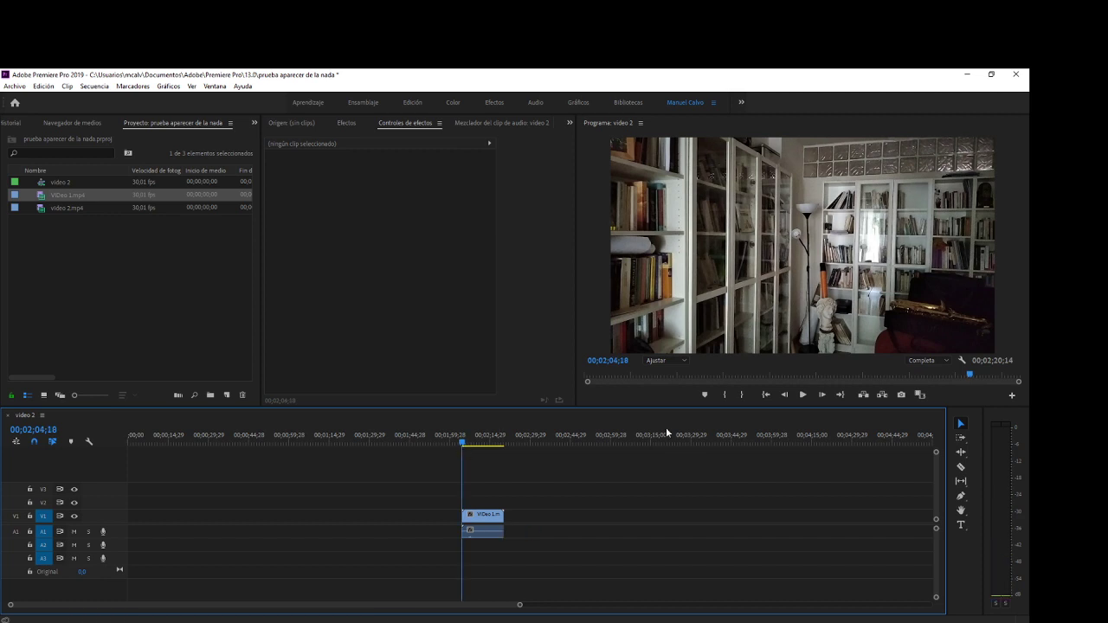
pyautogui.click(483, 520)
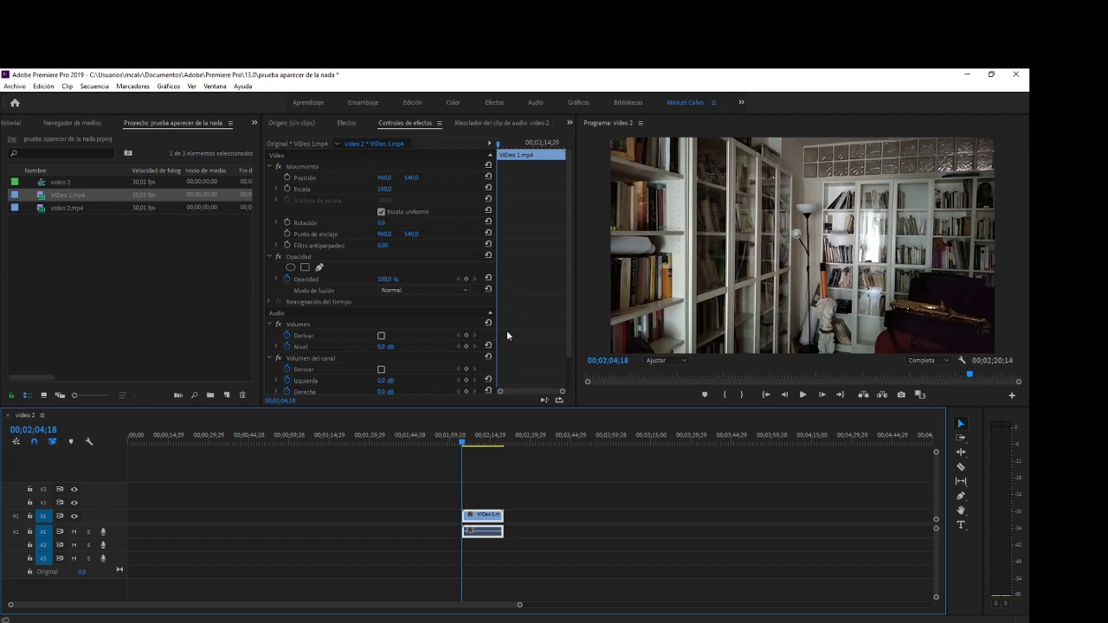
# Show VIDeo 1.mp4's motion and opacity parameters and park the playhead at the clip start
pyautogui.click(350, 127)
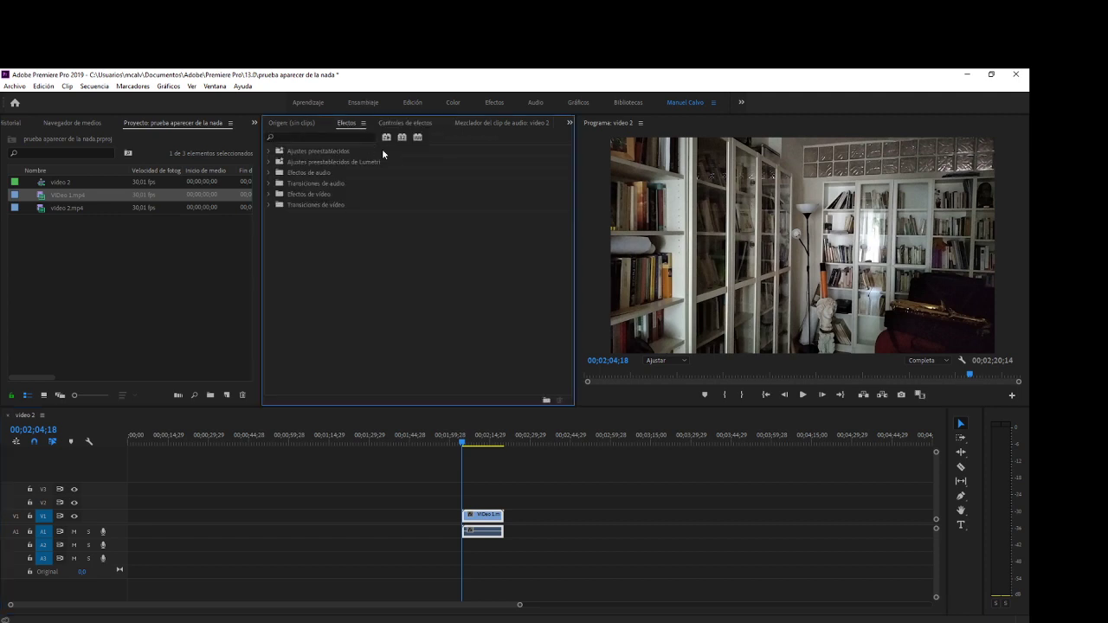
pyautogui.click(296, 127)
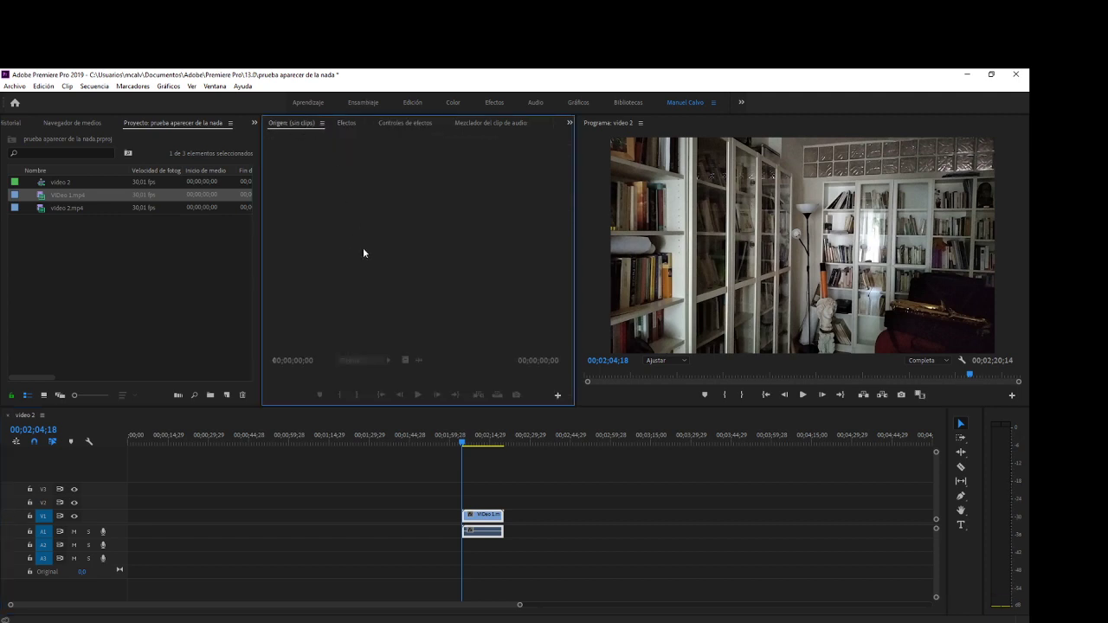
pyautogui.click(422, 124)
pyautogui.click(489, 530)
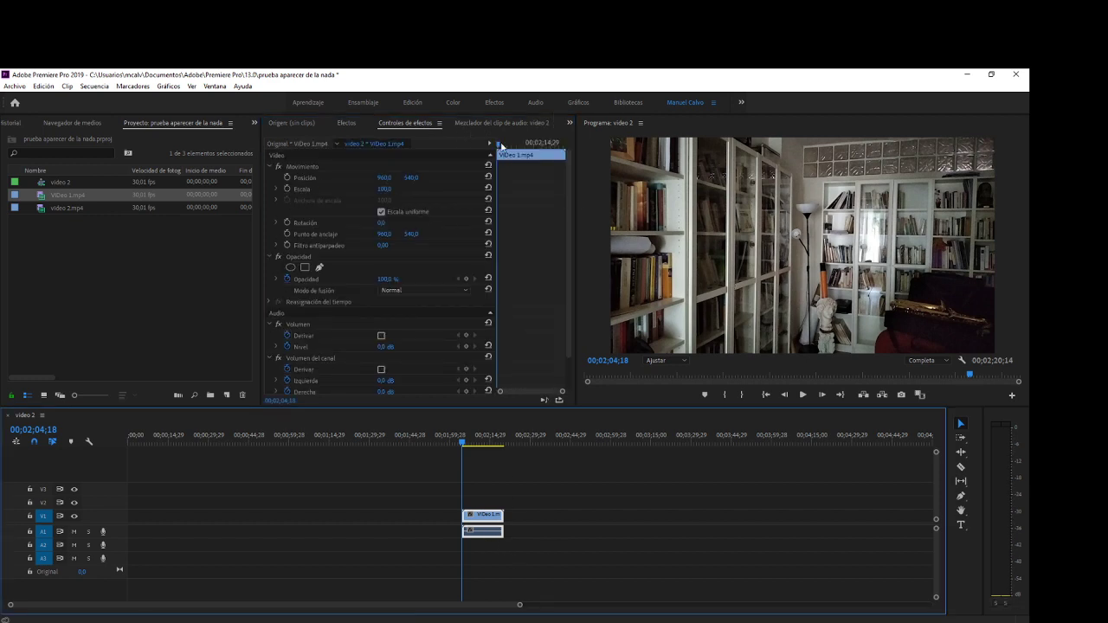
pyautogui.moveTo(498, 147)
pyautogui.mouseDown()
pyautogui.moveTo(516, 148)
pyautogui.moveTo(503, 147)
pyautogui.mouseUp()
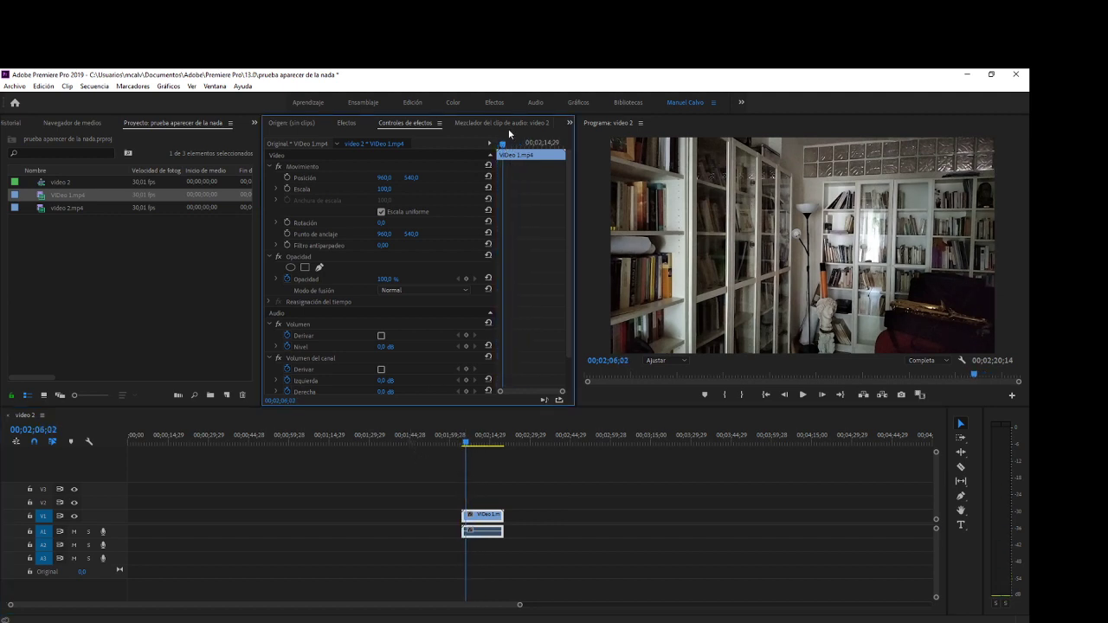
pyautogui.press('space')
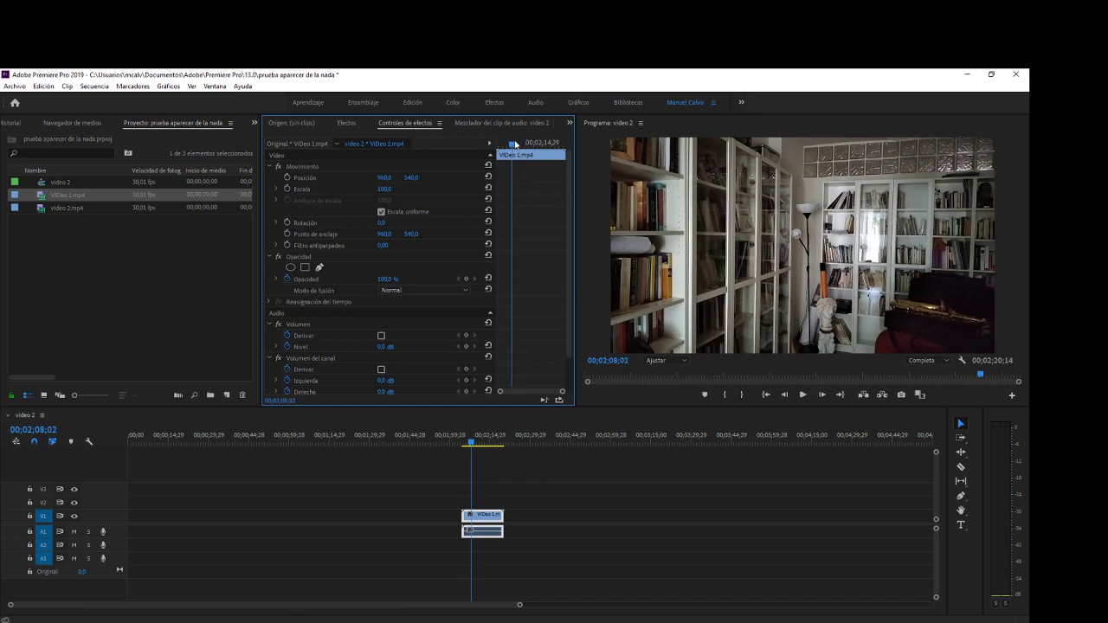
pyautogui.moveTo(511, 150); pyautogui.dragTo(442, 145)
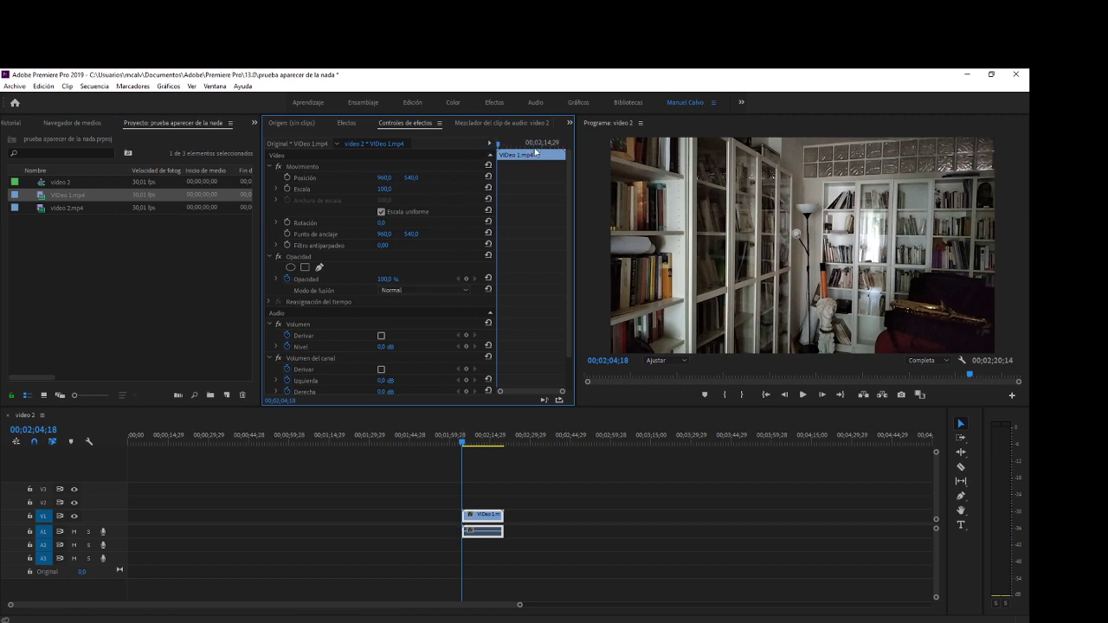
pyautogui.moveTo(502, 148); pyautogui.dragTo(498, 153)
# Keyframe the clip's opacity at 0 % at 02;04;18 and play back to check it
pyautogui.click(385, 279)
pyautogui.write('7')
pyautogui.press('Return')
pyautogui.moveTo(384, 279); pyautogui.dragTo(379, 279)
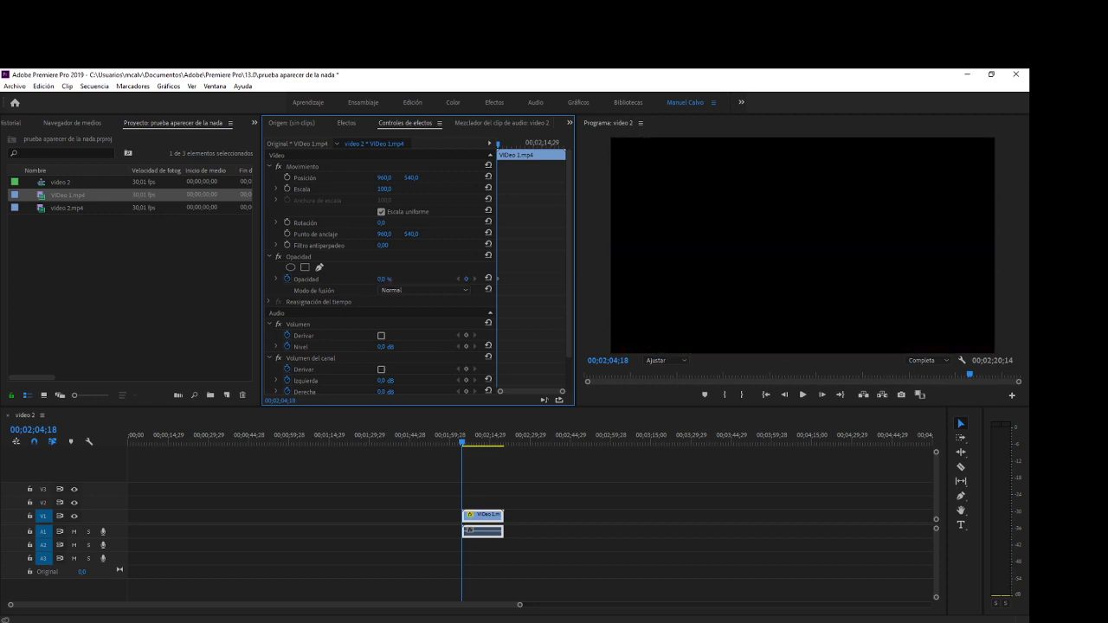
pyautogui.moveTo(385, 279); pyautogui.dragTo(407, 279)
pyautogui.hotkey('ctrl', 'z')
pyautogui.click(803, 396)
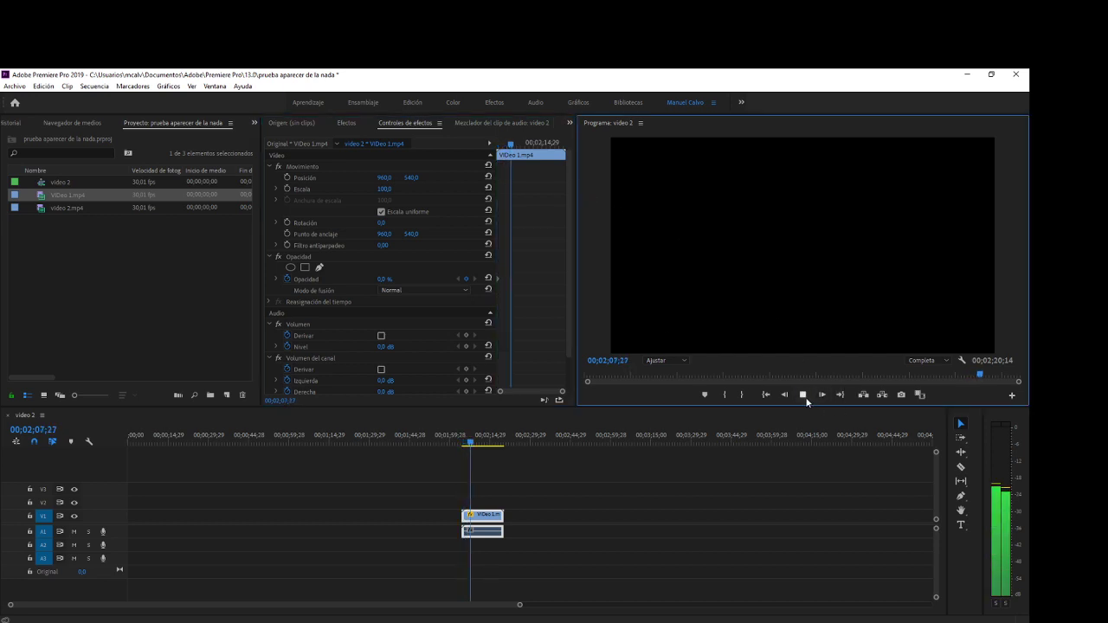
pyautogui.click(806, 397)
pyautogui.moveTo(511, 144); pyautogui.dragTo(477, 153)
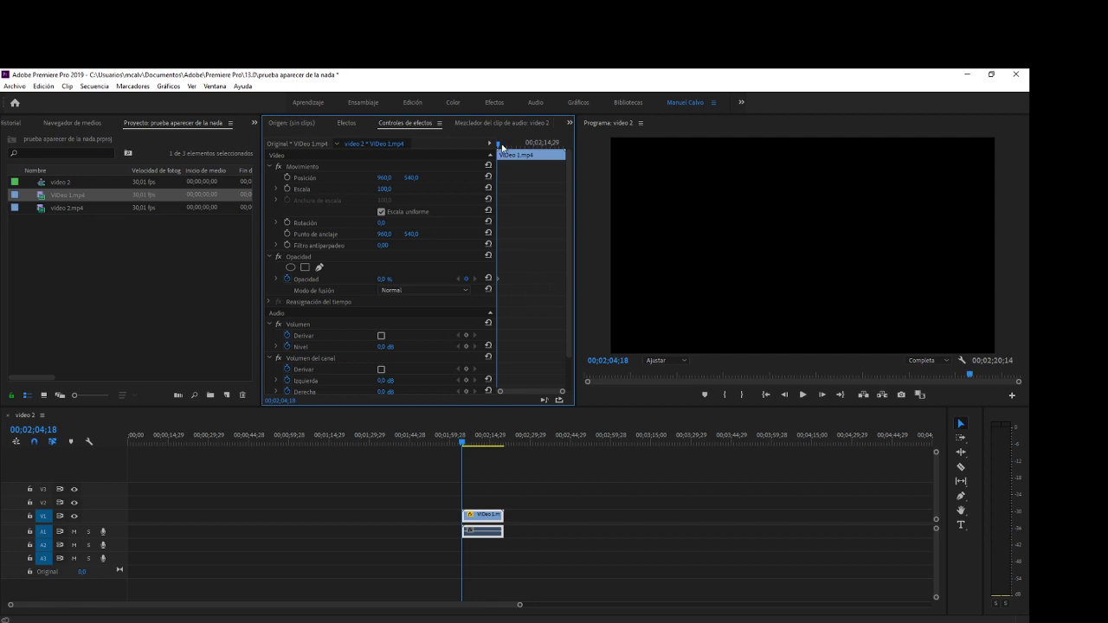
# Add a 100 % opacity keyframe at 02;13;25 and play back the fade-in
pyautogui.moveTo(501, 146); pyautogui.dragTo(539, 148)
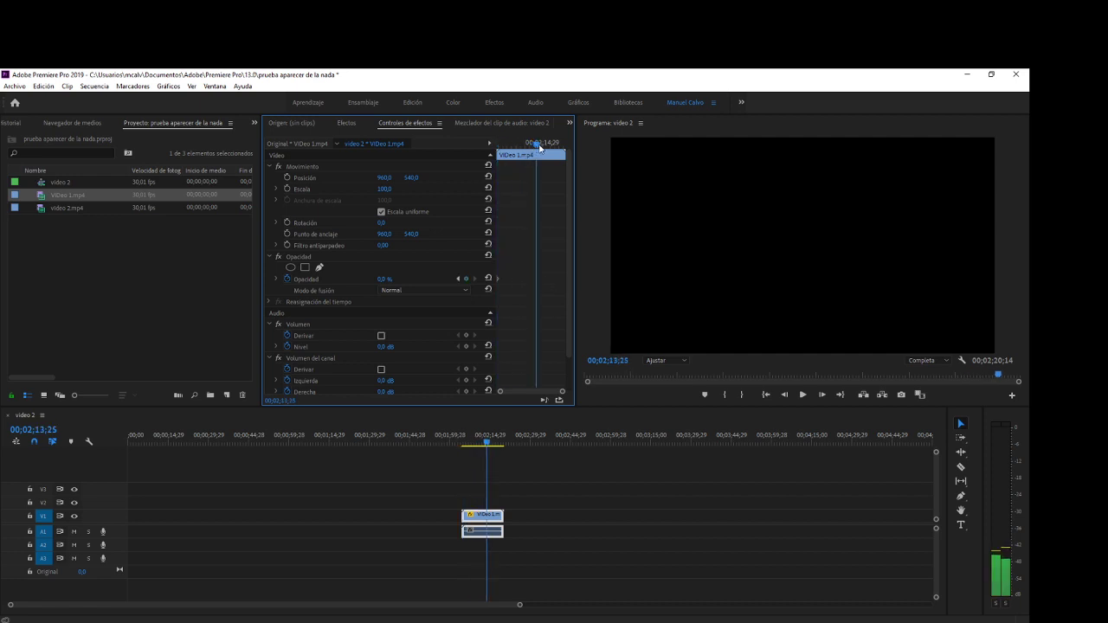
pyautogui.click(467, 279)
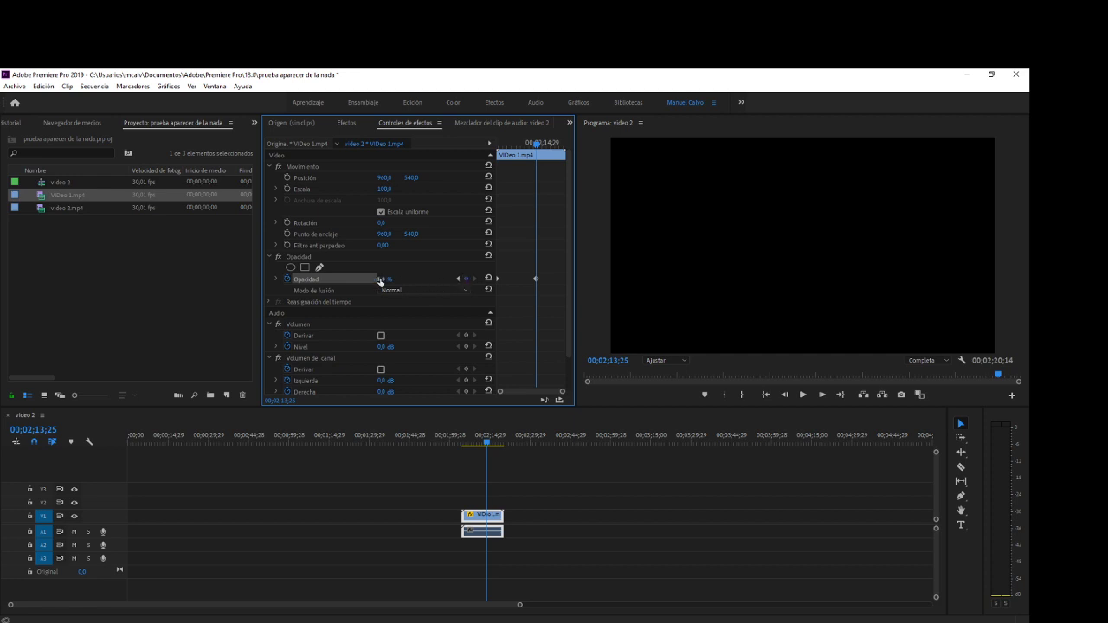
pyautogui.moveTo(380, 282); pyautogui.dragTo(426, 269)
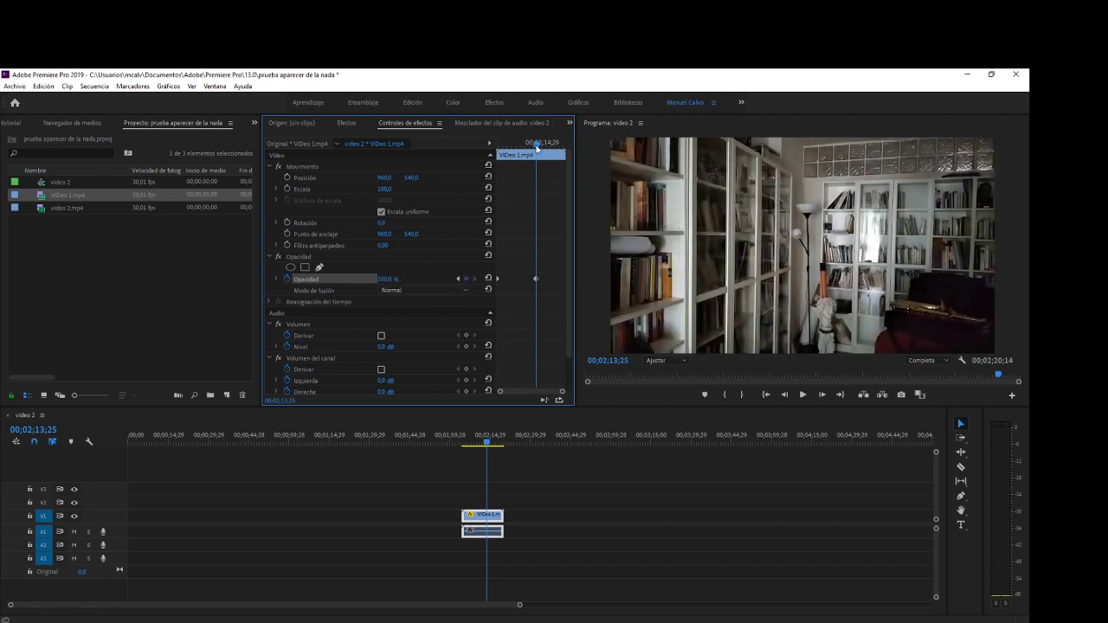
pyautogui.moveTo(536, 149)
pyautogui.mouseDown()
pyautogui.moveTo(470, 155)
pyautogui.moveTo(508, 145)
pyautogui.mouseUp()
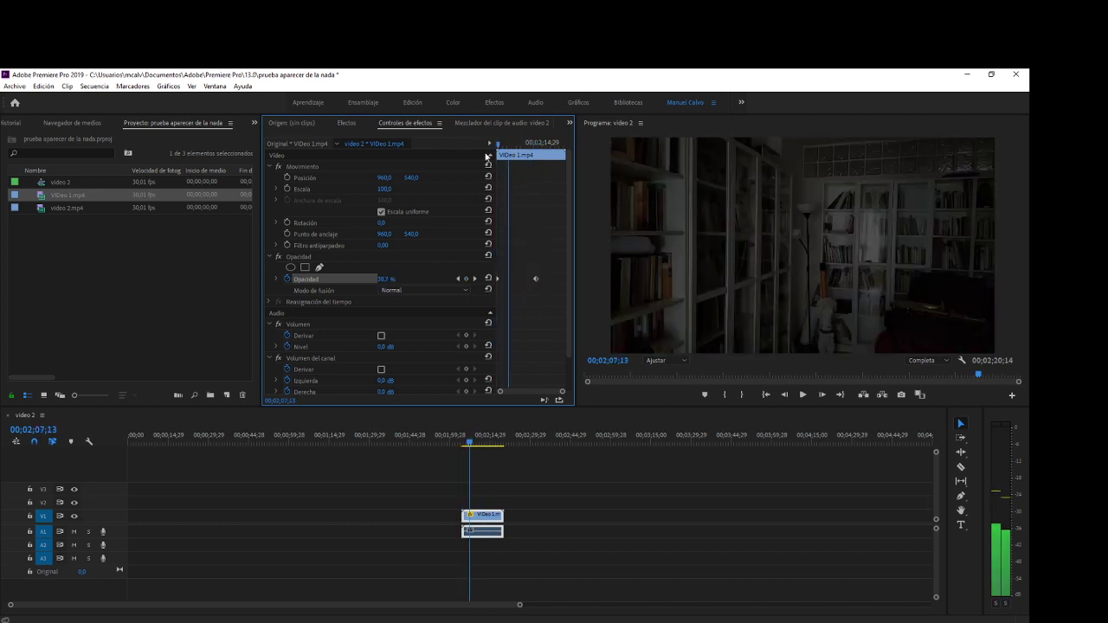
pyautogui.press('Up')
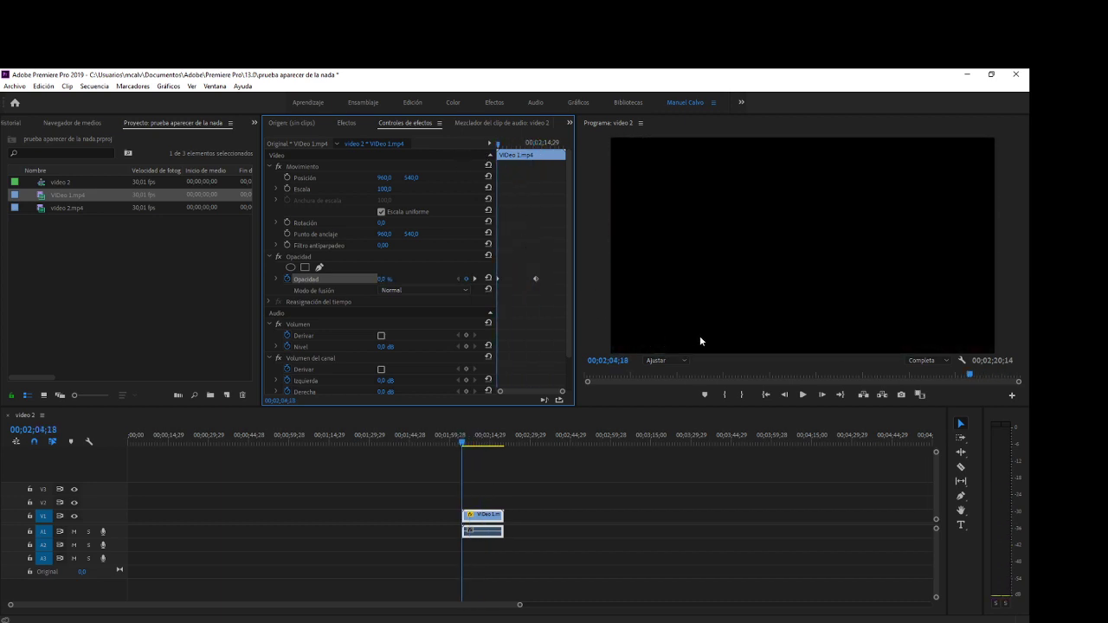
pyautogui.click(803, 395)
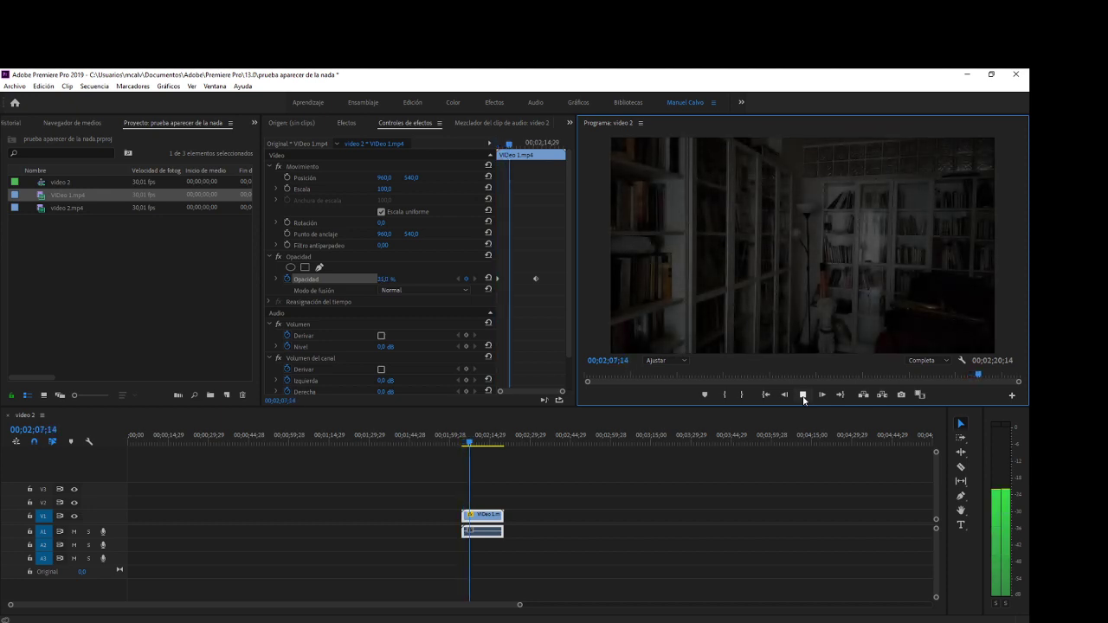
pyautogui.click(802, 396)
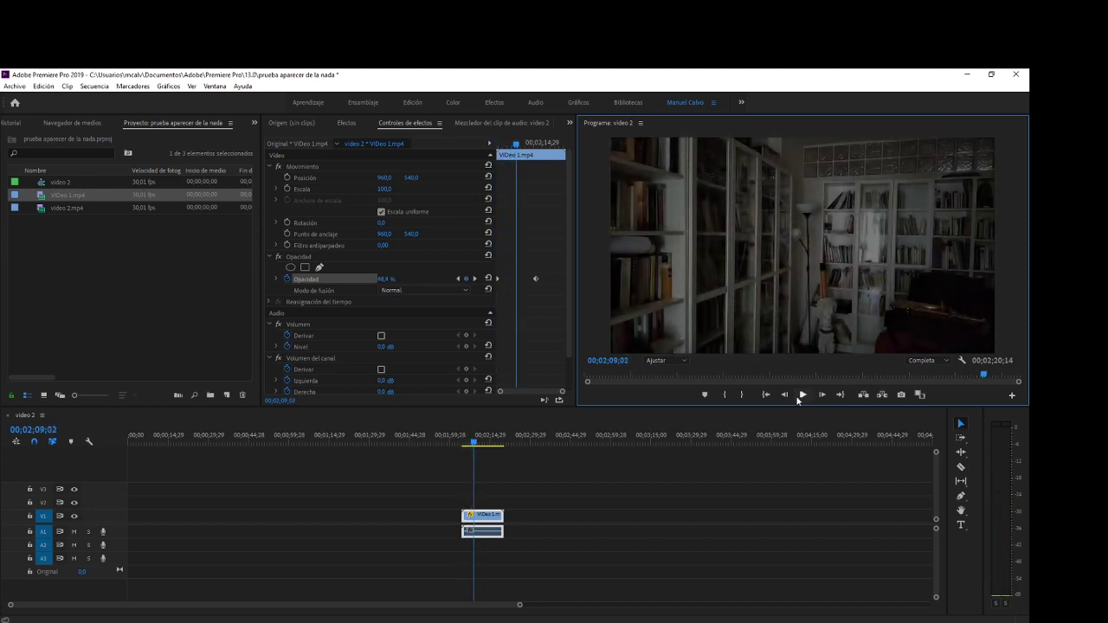
# Mute track A1 and raise the starting opacity to 100 %
pyautogui.click(74, 531)
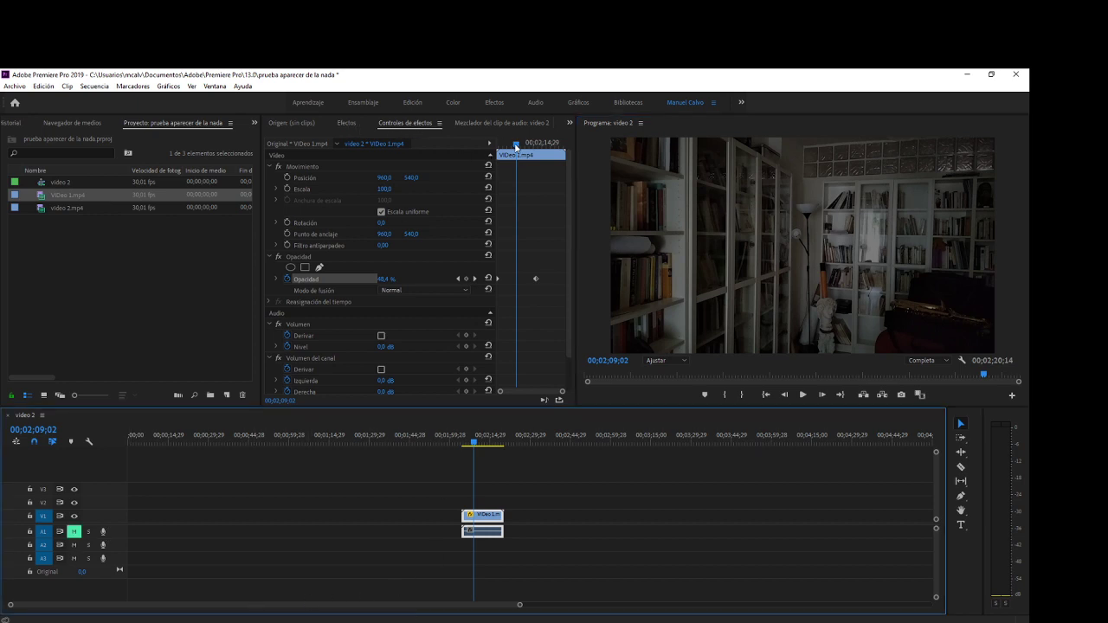
pyautogui.moveTo(517, 149); pyautogui.dragTo(485, 149)
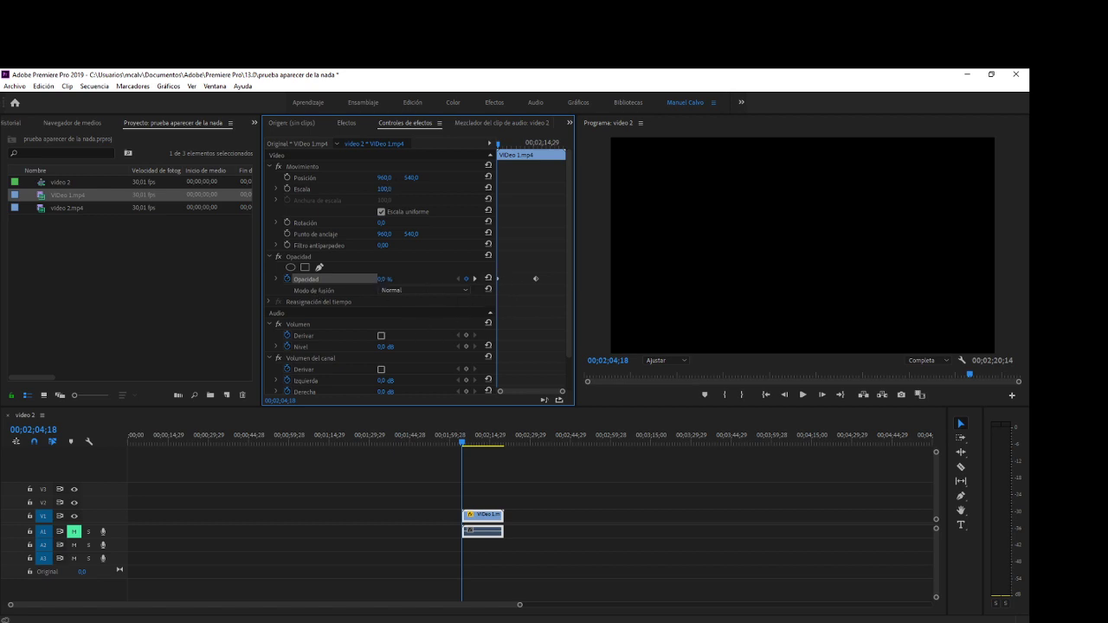
pyautogui.moveTo(383, 280); pyautogui.dragTo(468, 279)
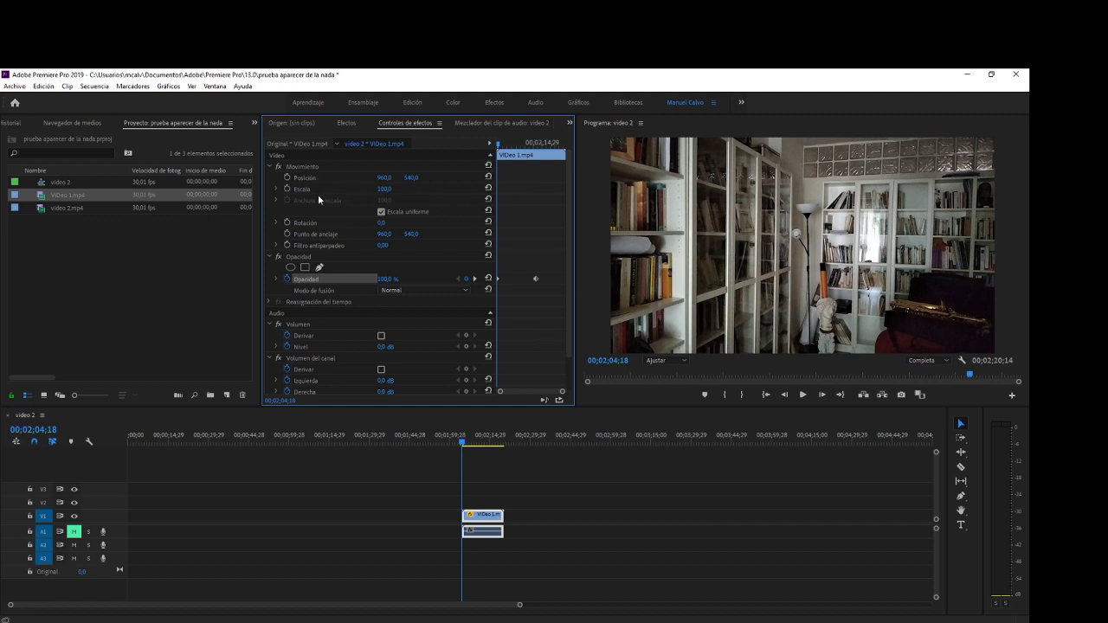
# Keyframe the clip's scale at 6 at the clip start
pyautogui.moveTo(383, 189); pyautogui.dragTo(302, 189)
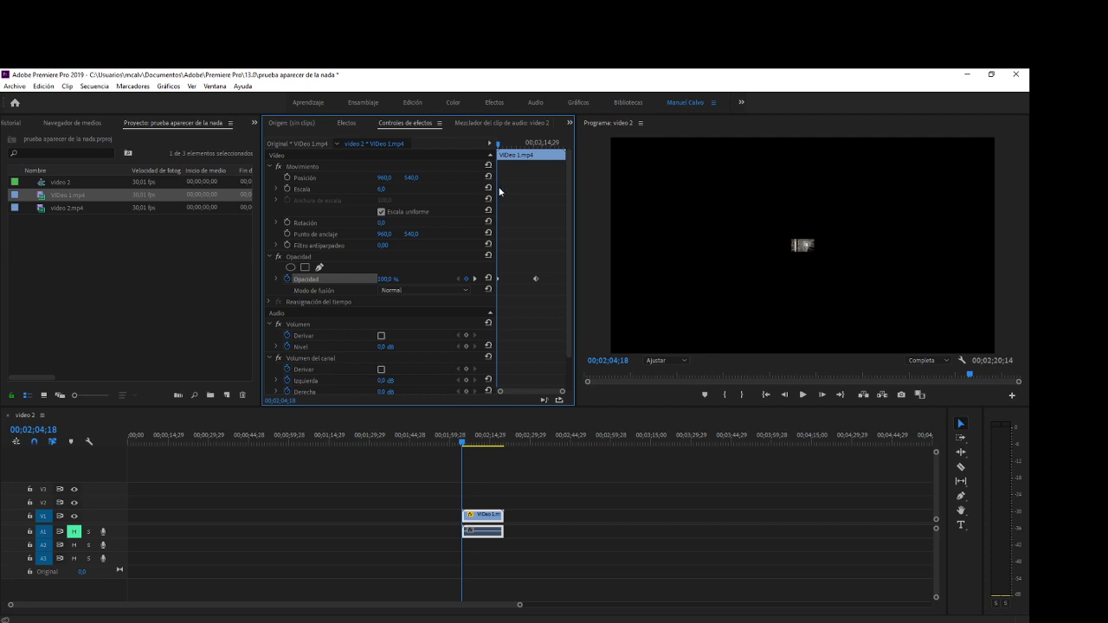
pyautogui.click(288, 190)
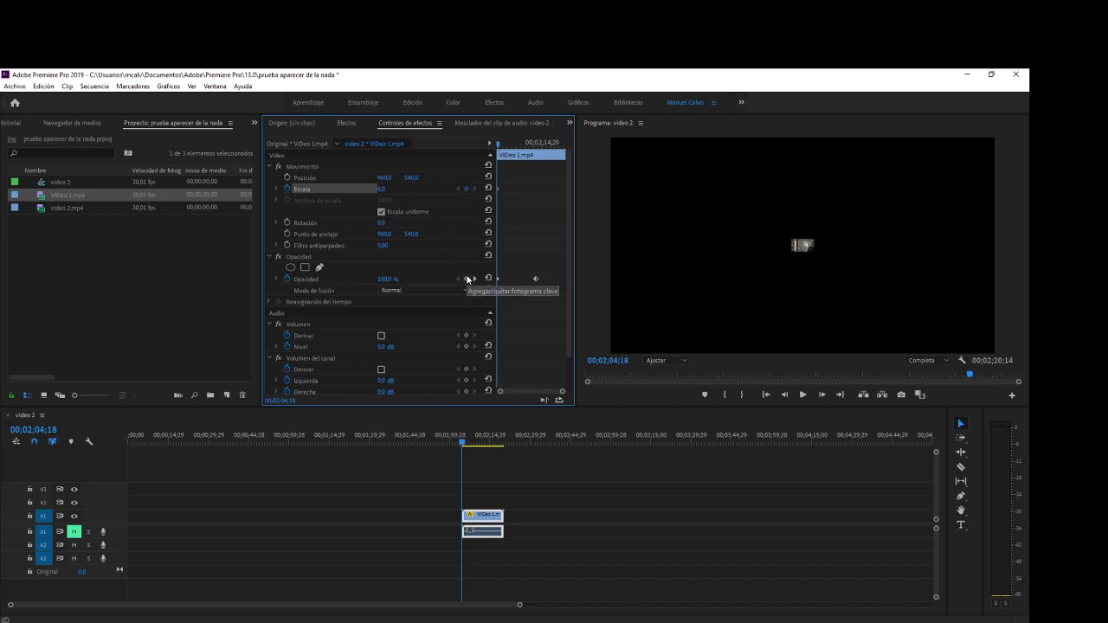
pyautogui.click(536, 279)
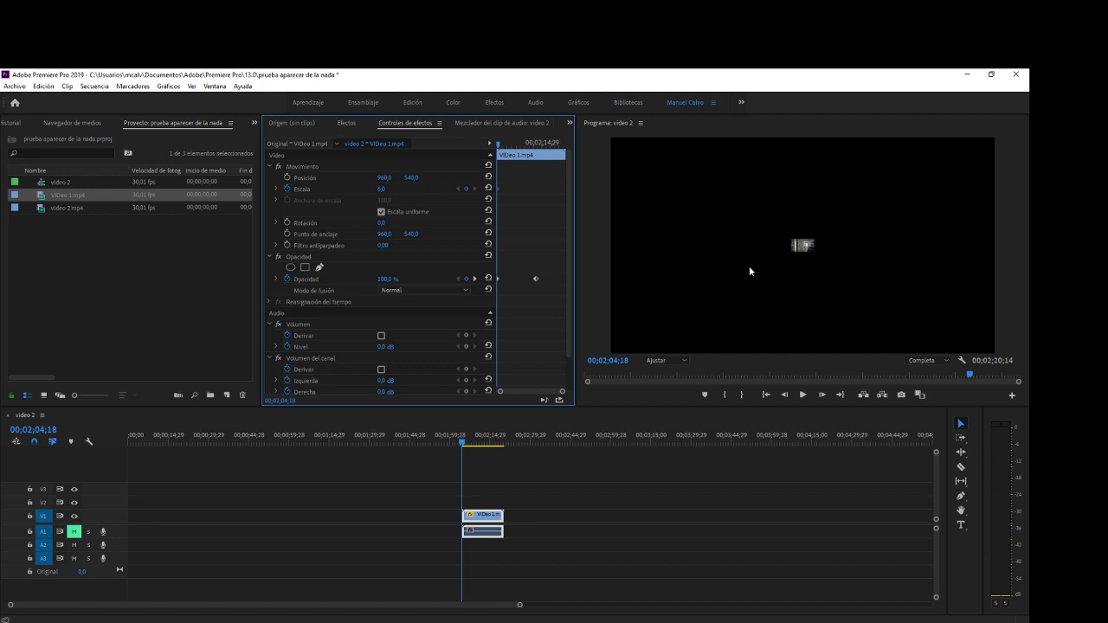
# Add a scale keyframe of 100 at 02;13;25
pyautogui.click(476, 279)
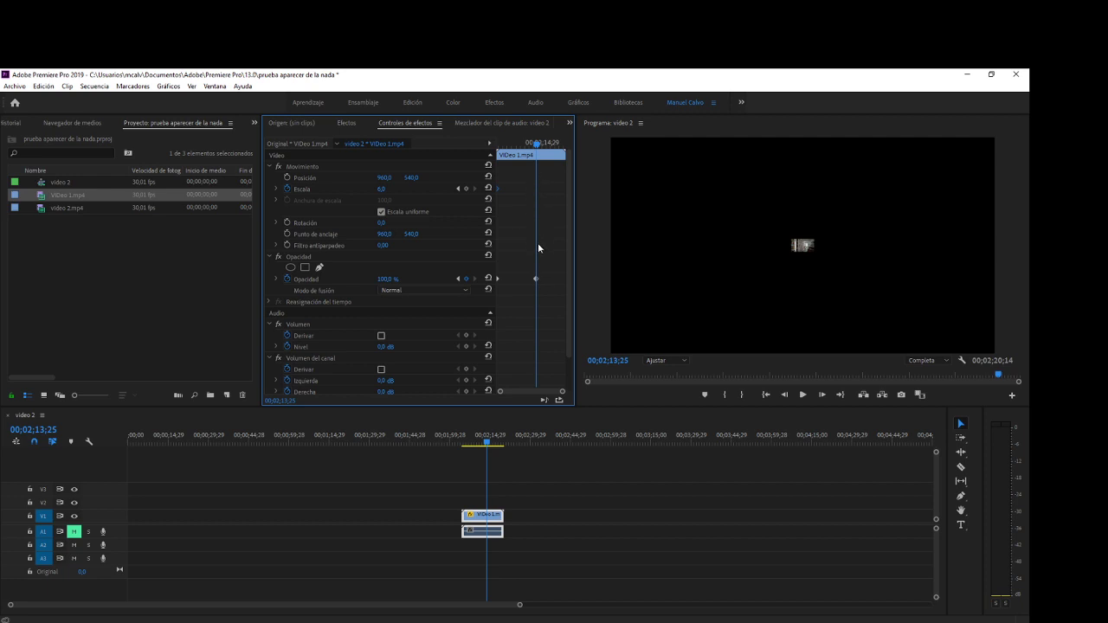
pyautogui.click(465, 188)
pyautogui.click(381, 189)
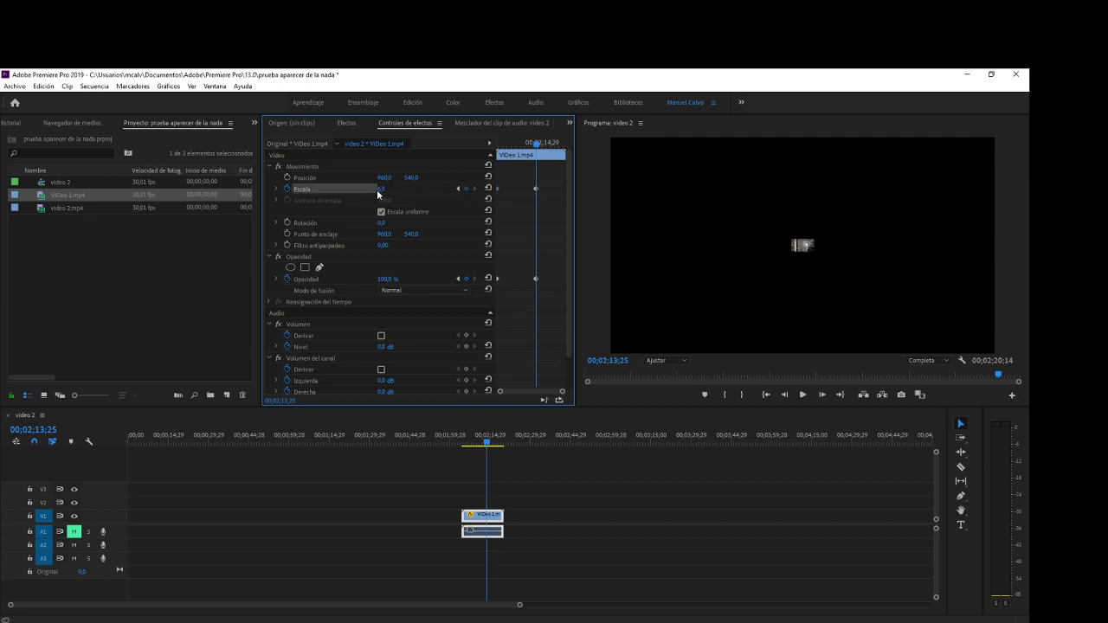
pyautogui.write('64')
pyautogui.press('Return')
pyautogui.moveTo(382, 188); pyautogui.dragTo(415, 188)
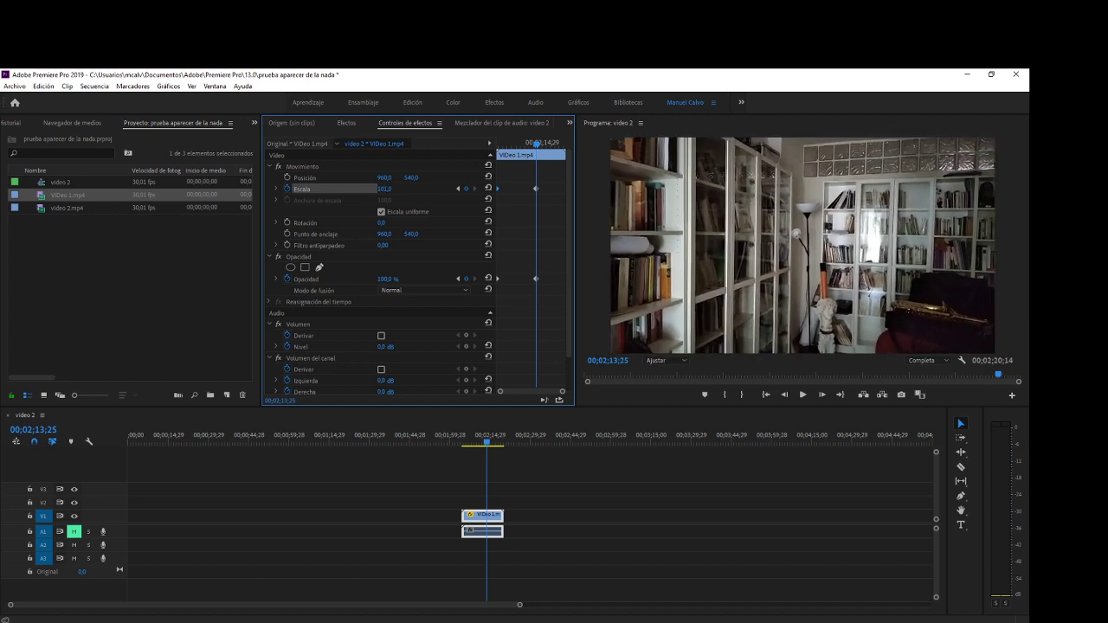
pyautogui.click(383, 189)
pyautogui.press('Return')
pyautogui.write('10')
pyautogui.press('Return')
pyautogui.click(424, 196)
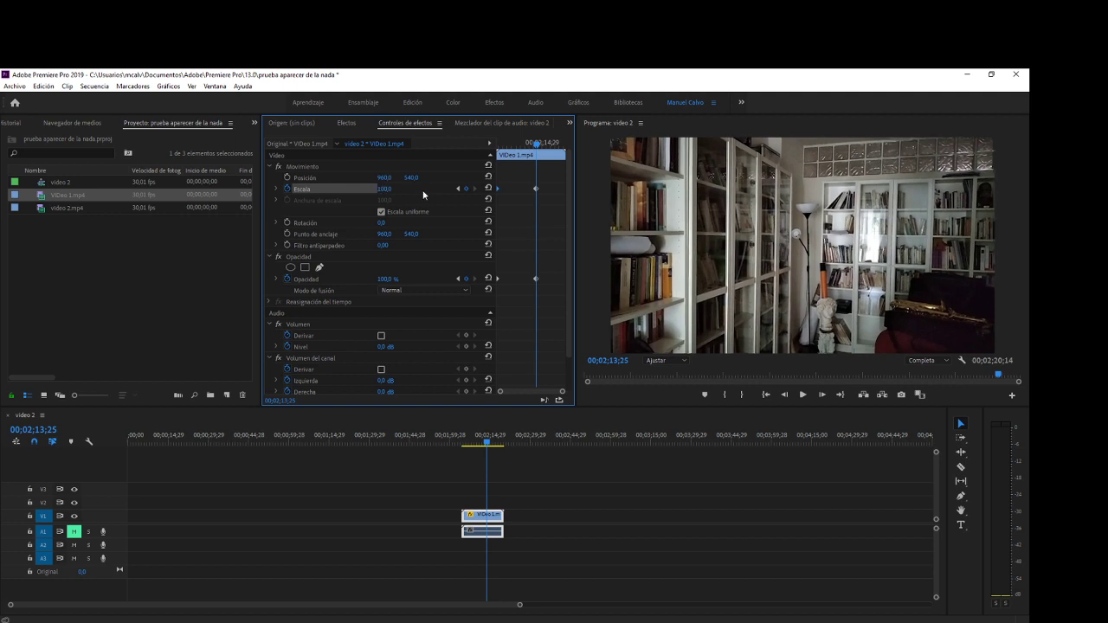
# Return to the clip start to check the tiny centred frame and select Posición
pyautogui.moveTo(537, 145)
pyautogui.mouseDown()
pyautogui.moveTo(501, 155)
pyautogui.moveTo(539, 169)
pyautogui.moveTo(497, 284)
pyautogui.mouseUp()
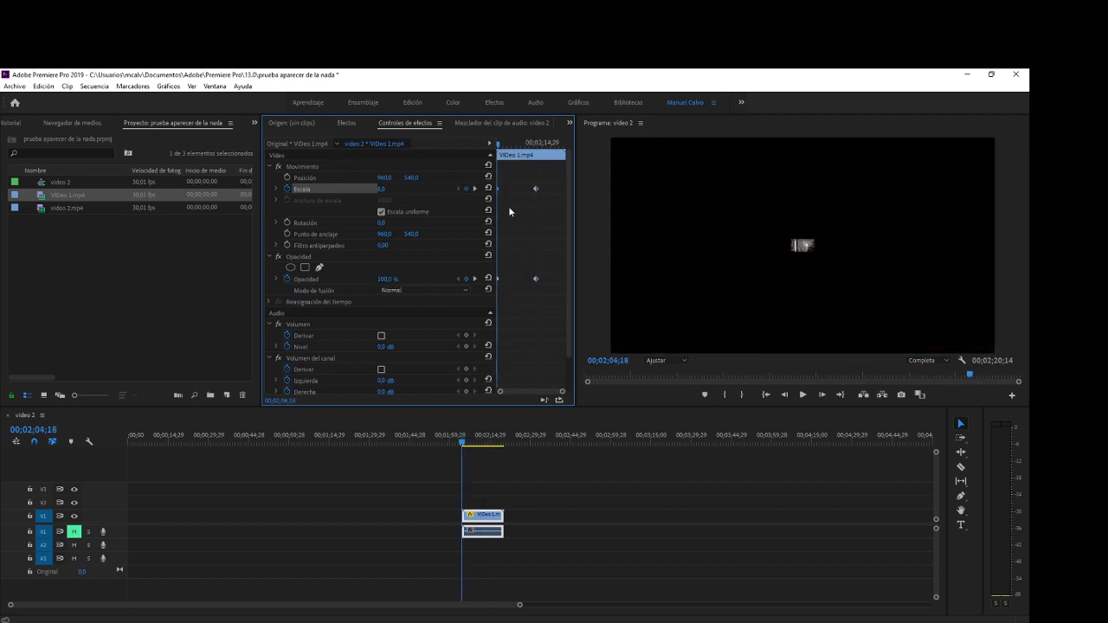
pyautogui.click(809, 246)
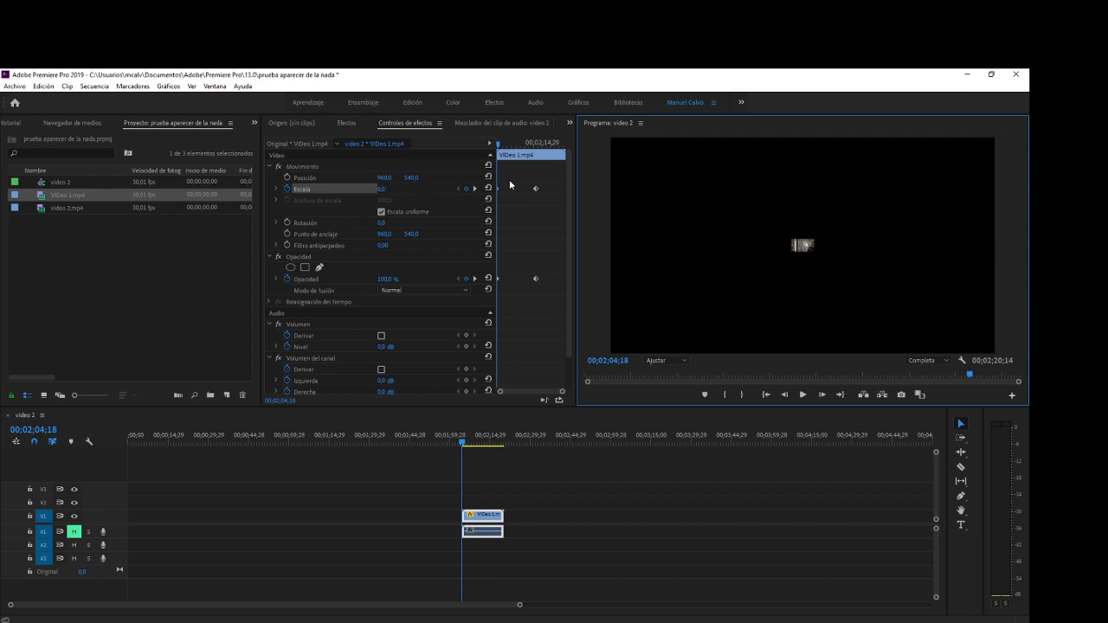
pyautogui.click(303, 177)
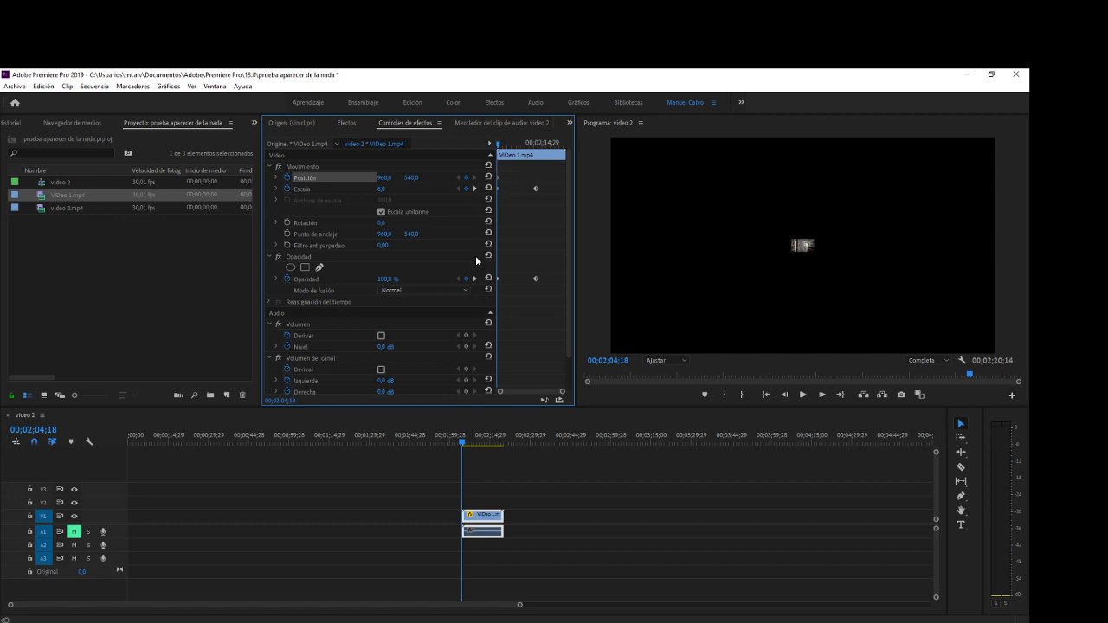
pyautogui.click(475, 189)
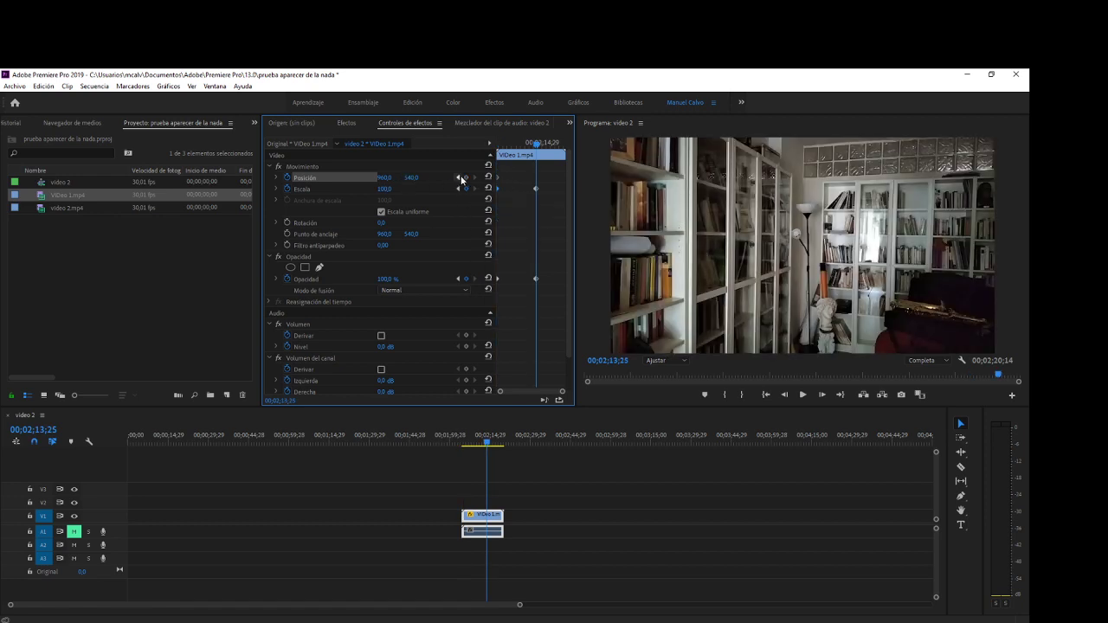
pyautogui.click(468, 178)
pyautogui.moveTo(536, 144); pyautogui.dragTo(478, 153)
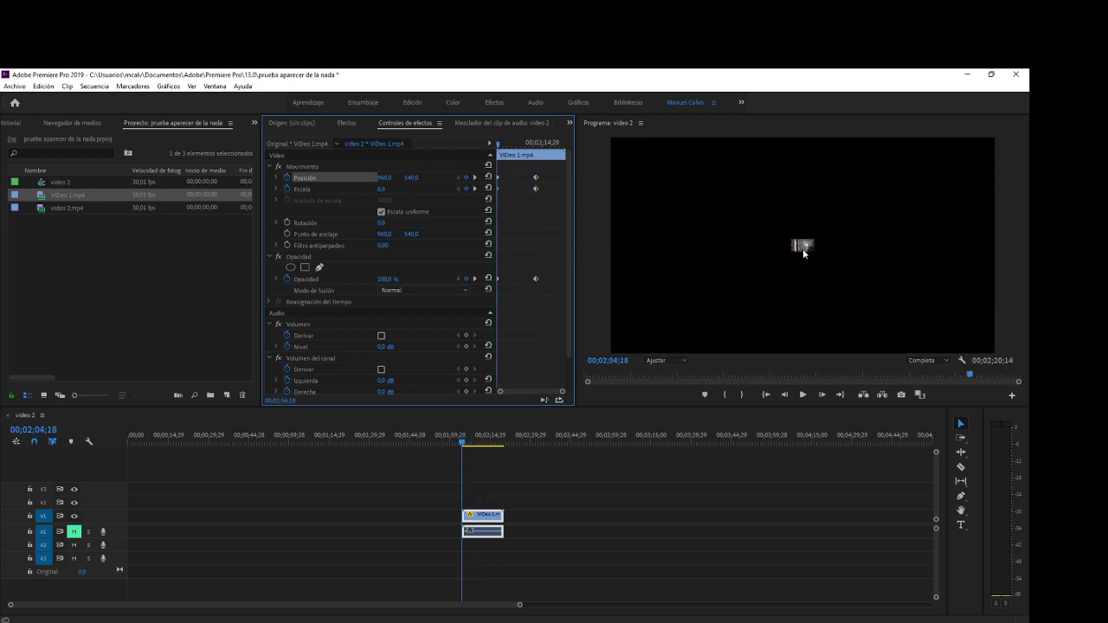
pyautogui.moveTo(801, 248); pyautogui.dragTo(617, 148)
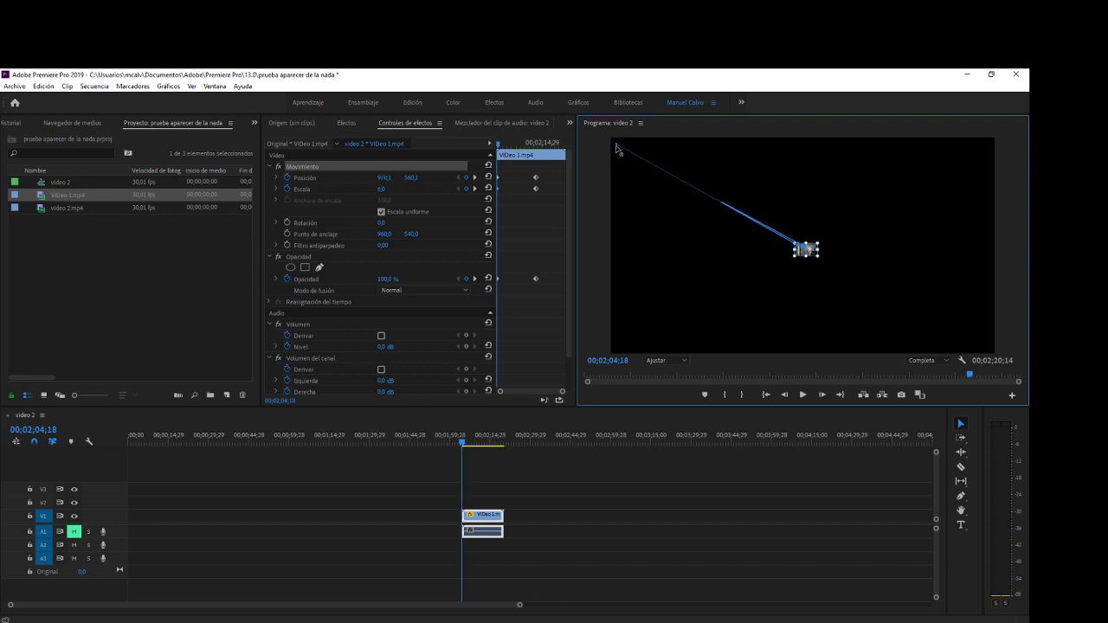
pyautogui.moveTo(617, 148); pyautogui.dragTo(632, 153)
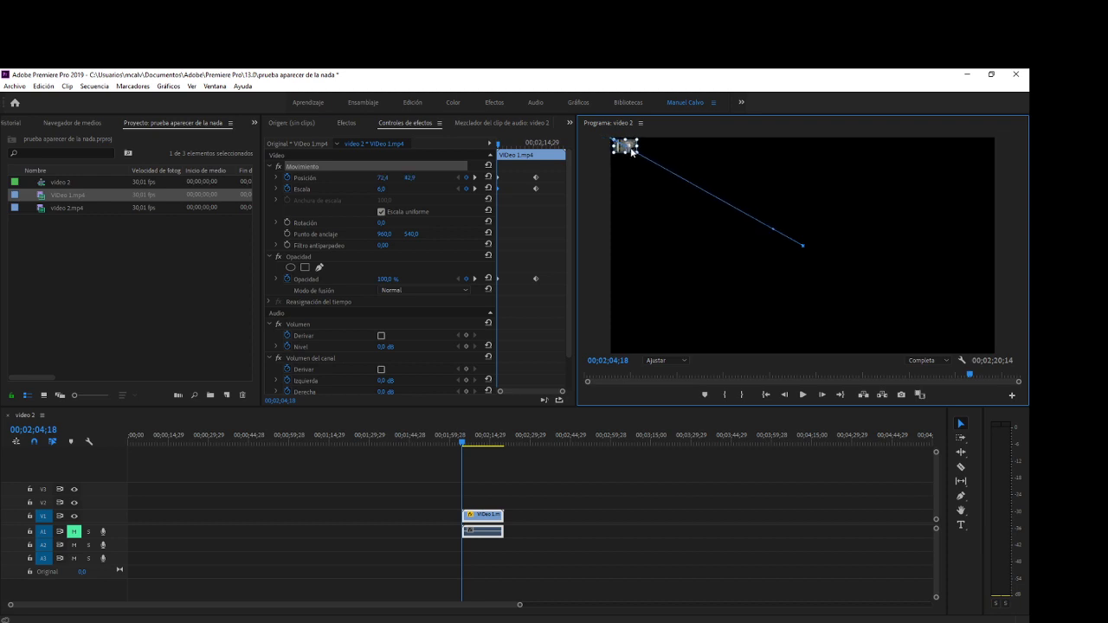
pyautogui.click(43, 86)
pyautogui.click(57, 100)
pyautogui.click(43, 86)
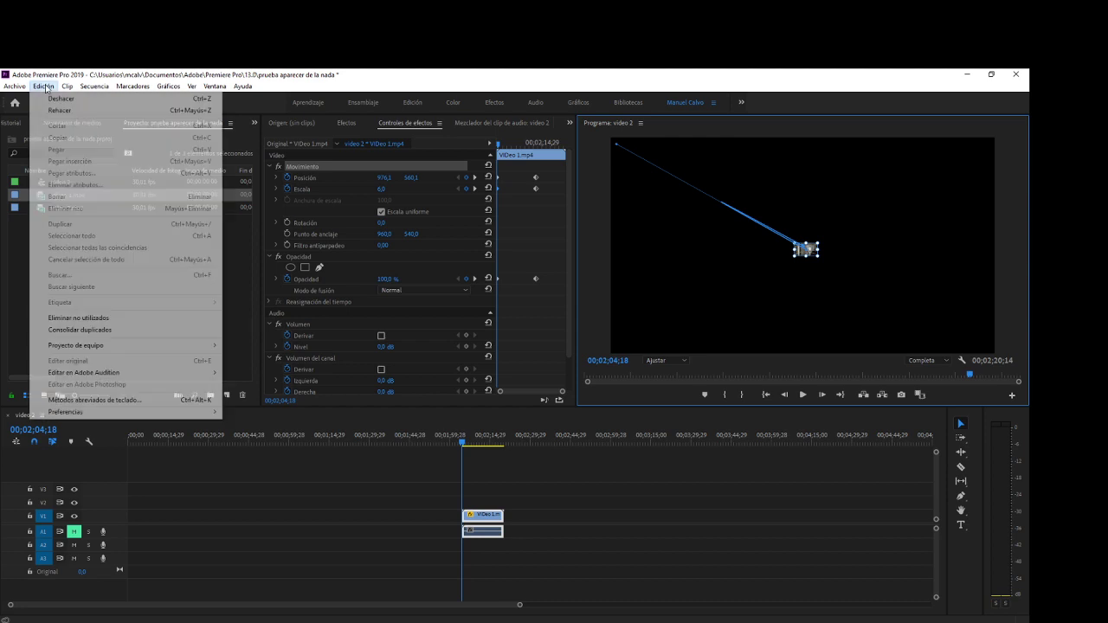
pyautogui.click(48, 101)
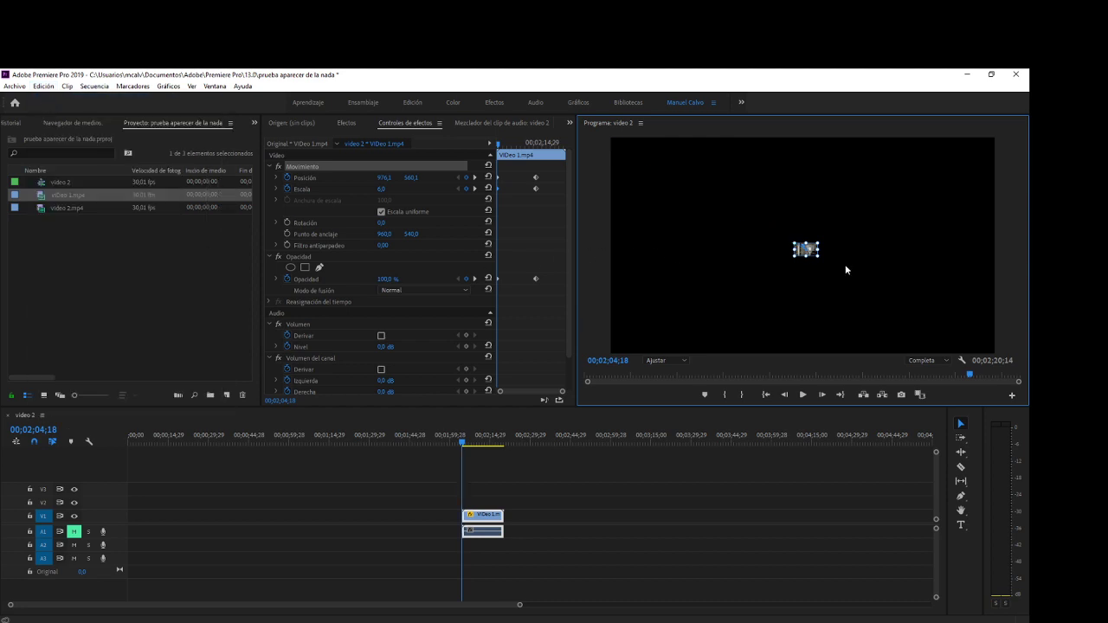
pyautogui.moveTo(811, 251)
pyautogui.mouseDown()
pyautogui.moveTo(784, 219)
pyautogui.moveTo(814, 249)
pyautogui.mouseUp()
pyautogui.click(43, 85)
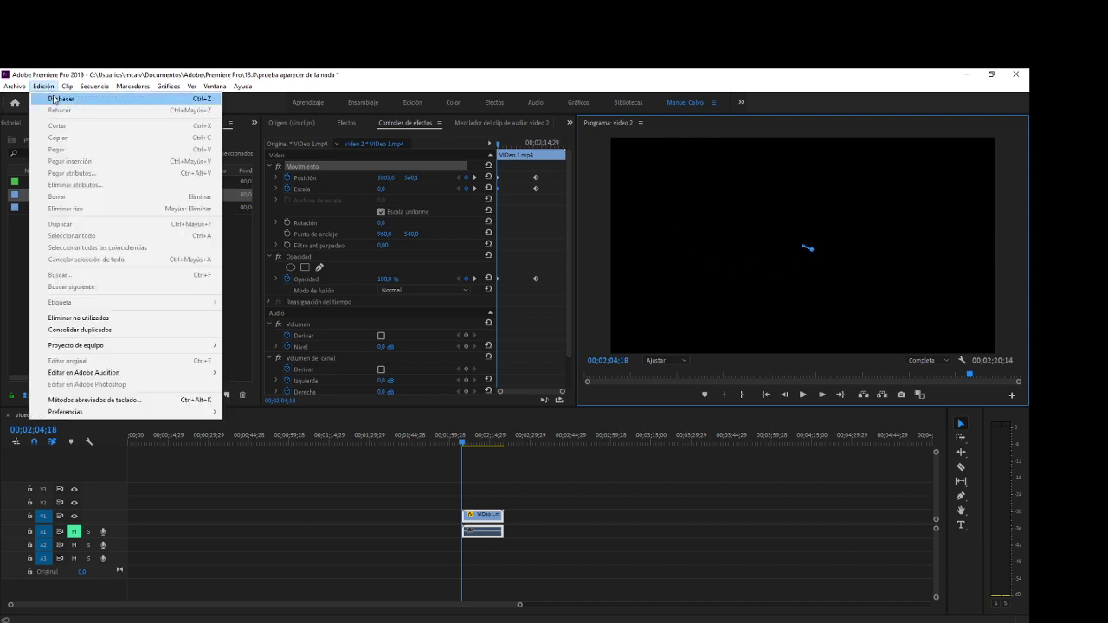
pyautogui.click(59, 98)
pyautogui.click(43, 86)
pyautogui.click(52, 97)
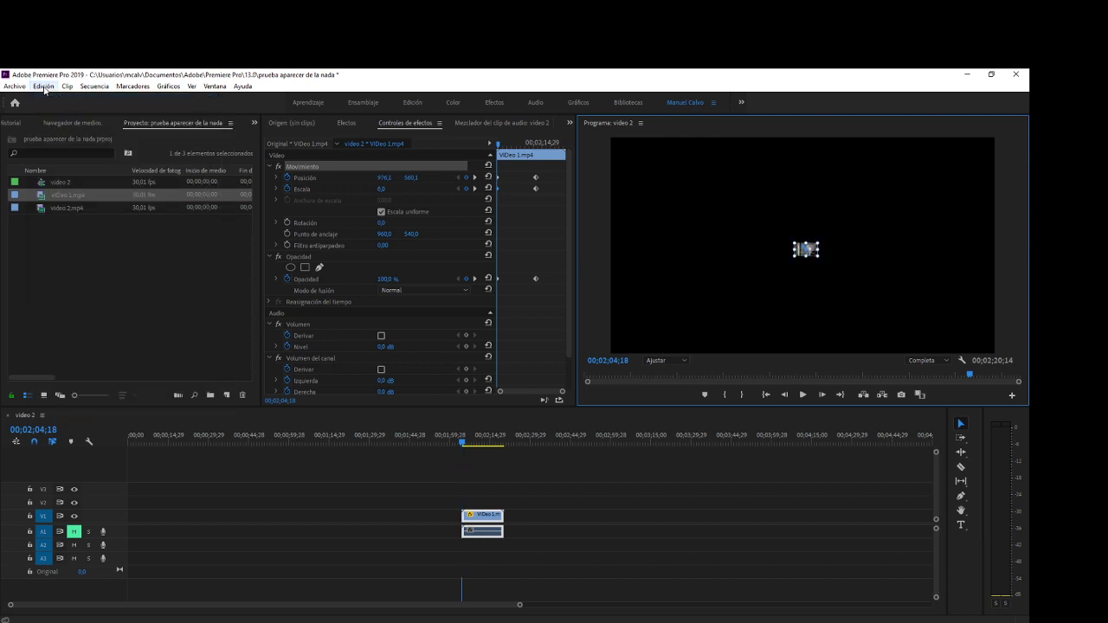
pyautogui.click(43, 86)
pyautogui.click(56, 99)
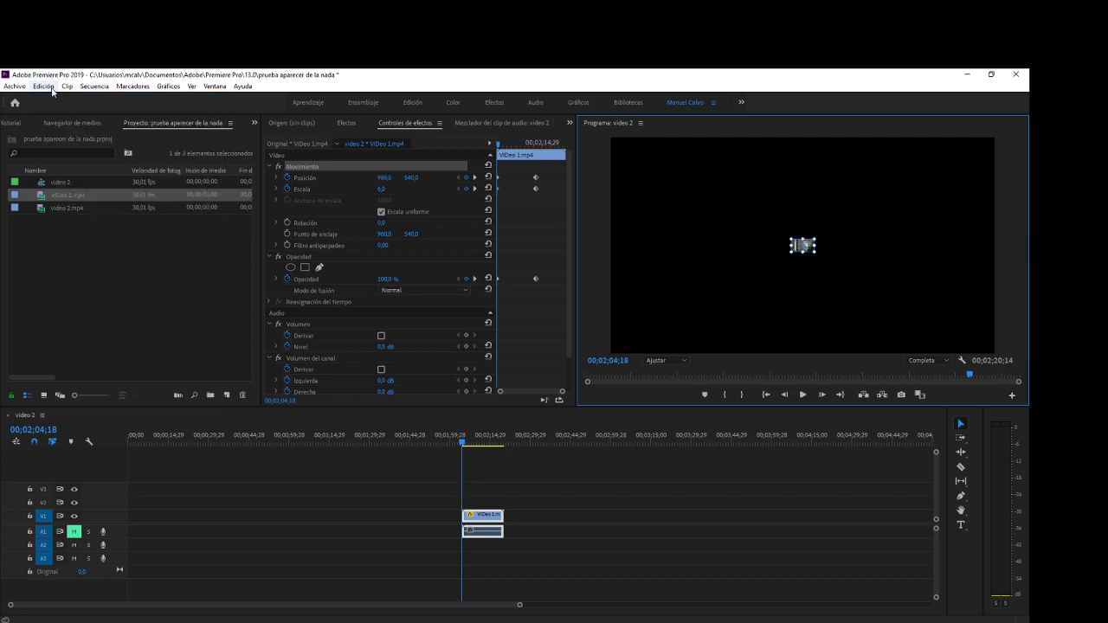
pyautogui.click(43, 86)
pyautogui.click(61, 101)
# Add a Position keyframe at 02;13;25 and return near the clip start
pyautogui.click(474, 189)
pyautogui.click(466, 178)
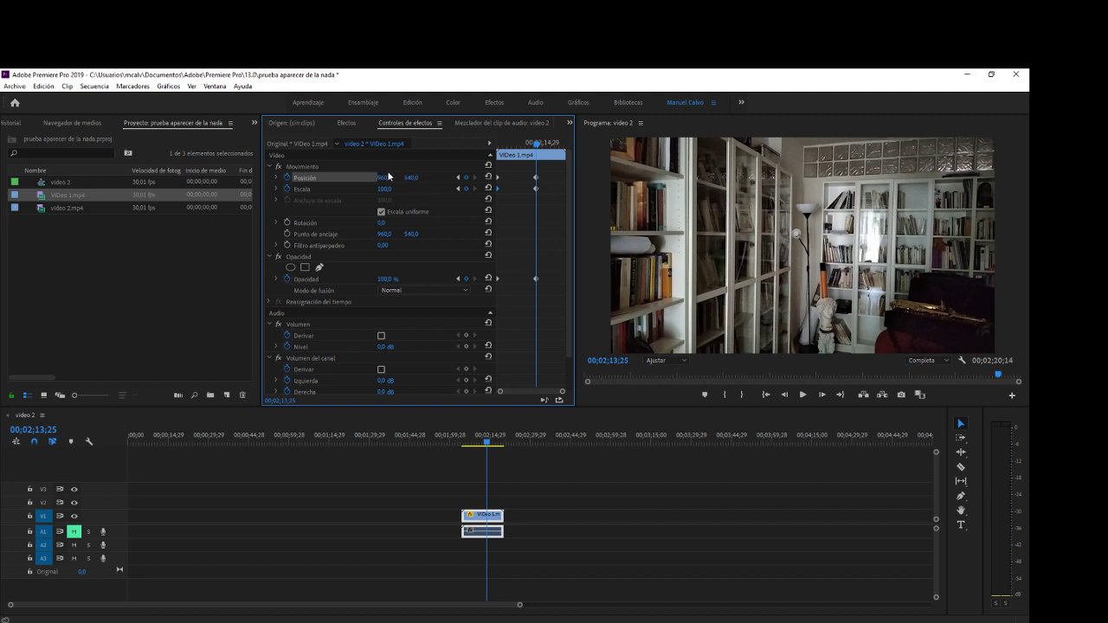
pyautogui.moveTo(541, 147); pyautogui.dragTo(496, 146)
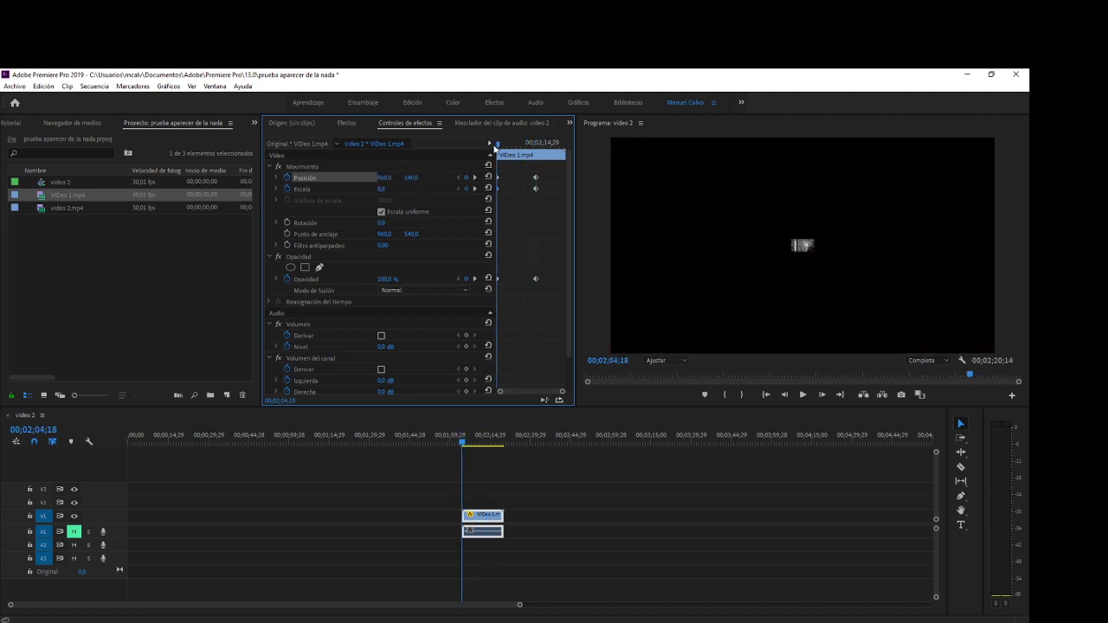
# Drag the tiny clip to the top-left corner (59,0 / 40,2) and scrub to check its path
pyautogui.click(807, 249)
pyautogui.click(807, 248)
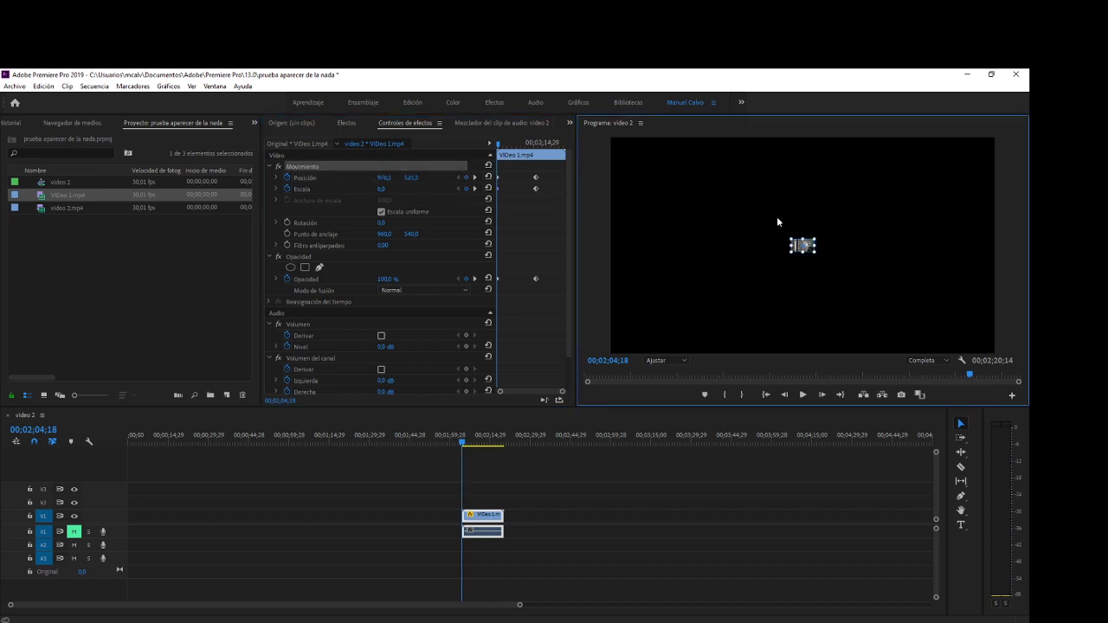
pyautogui.moveTo(803, 248); pyautogui.dragTo(623, 149)
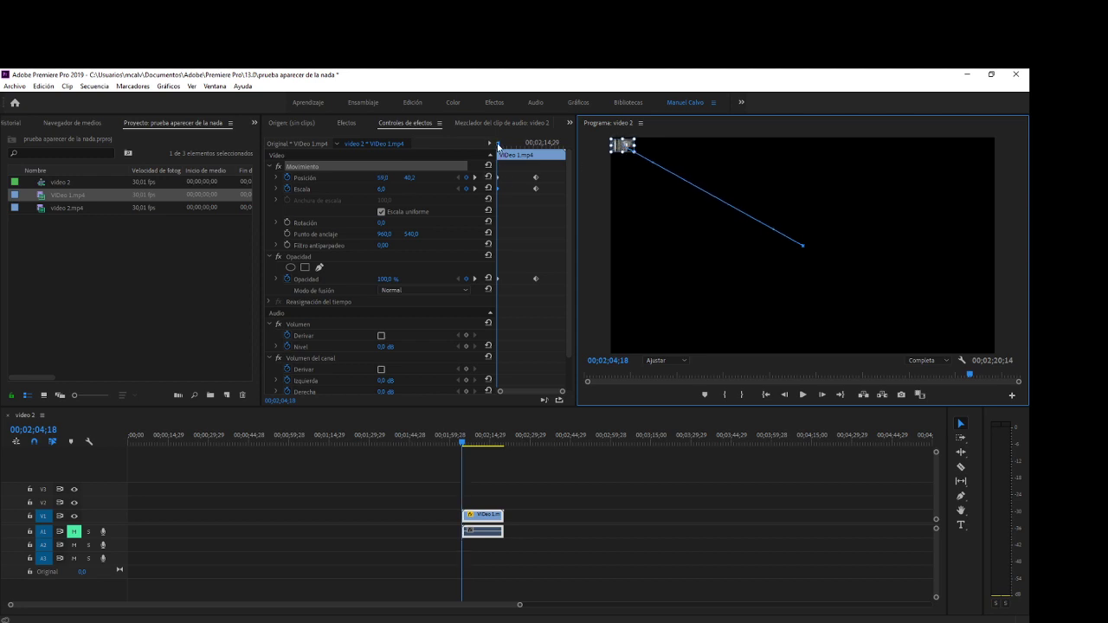
pyautogui.moveTo(498, 145)
pyautogui.mouseDown()
pyautogui.moveTo(543, 149)
pyautogui.moveTo(498, 156)
pyautogui.mouseUp()
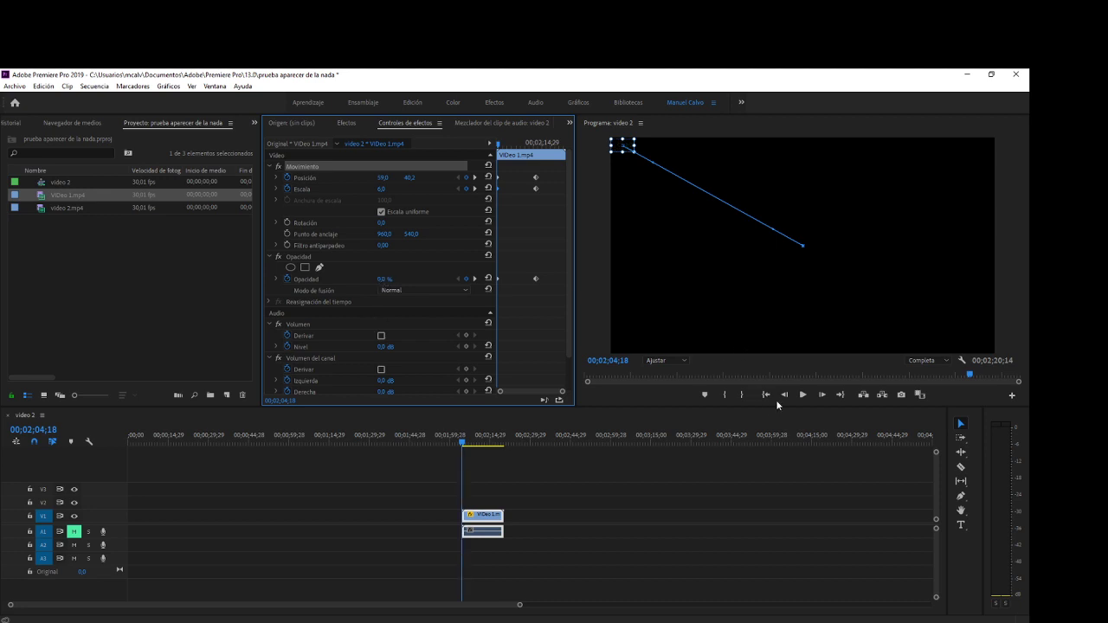
pyautogui.click(551, 344)
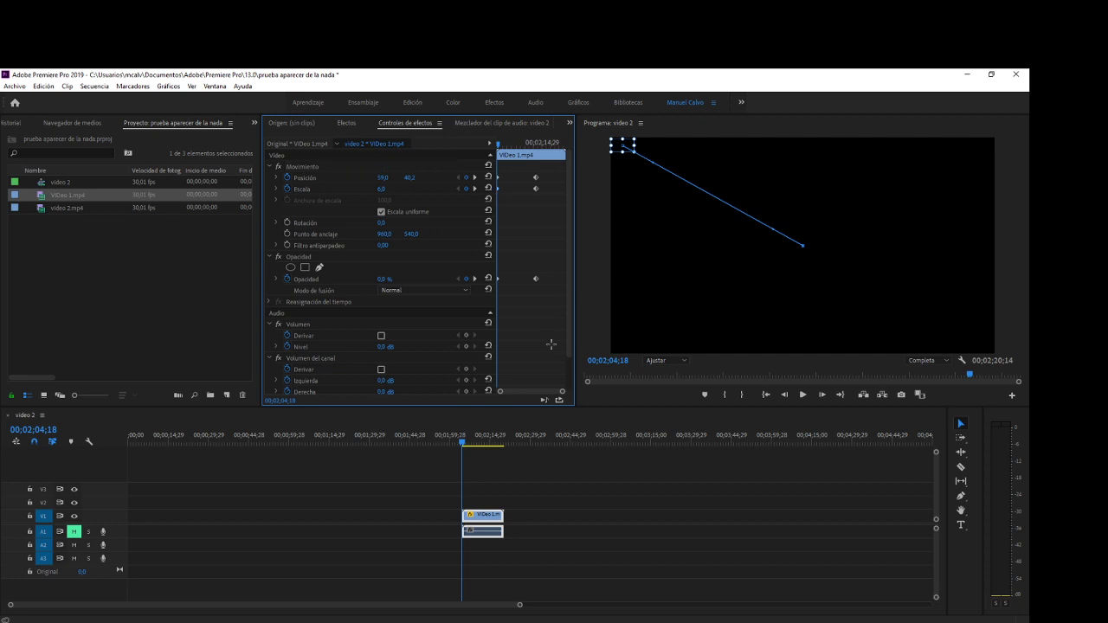
# Review the animation, then place video 2.mp4 on V2 above VIDeo 1.mp4 at the previous keyframe
pyautogui.click(802, 395)
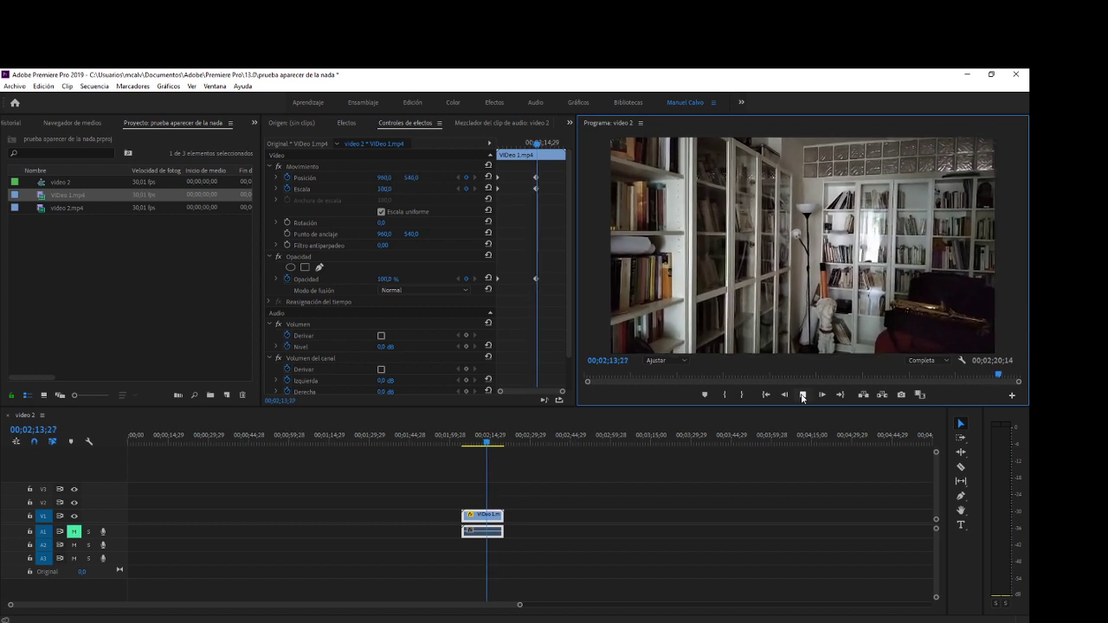
pyautogui.click(803, 395)
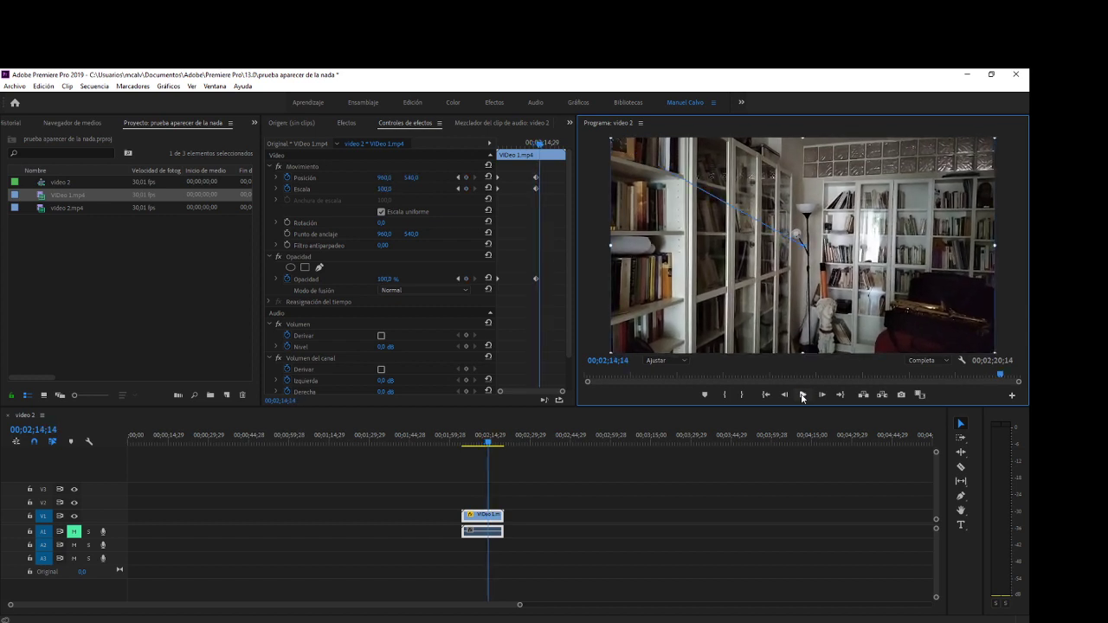
pyautogui.click(458, 178)
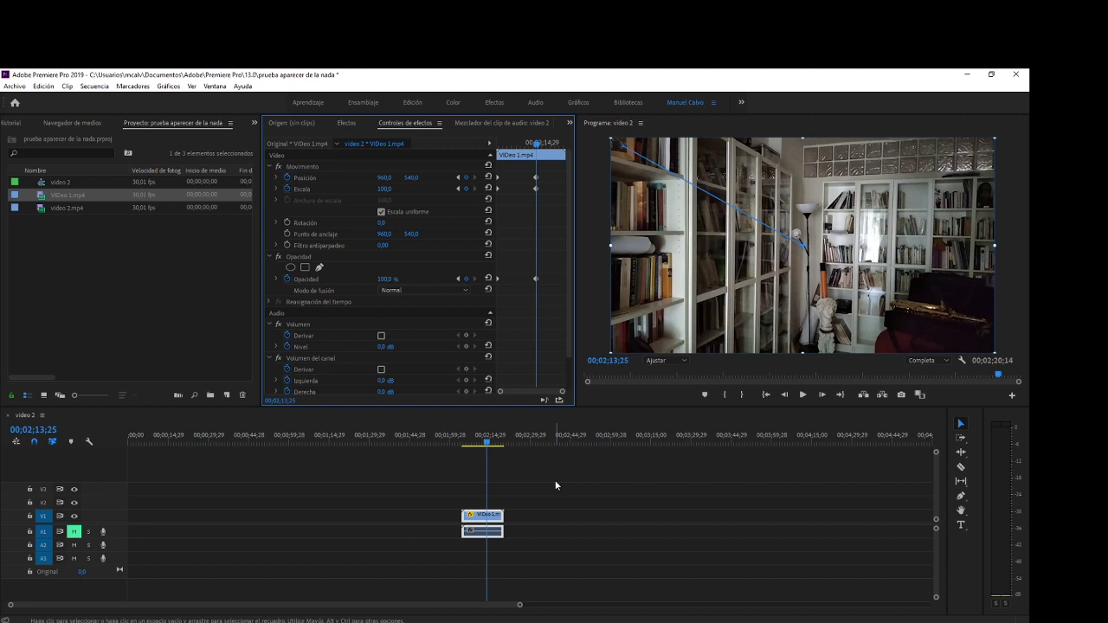
pyautogui.moveTo(55, 209); pyautogui.dragTo(461, 504)
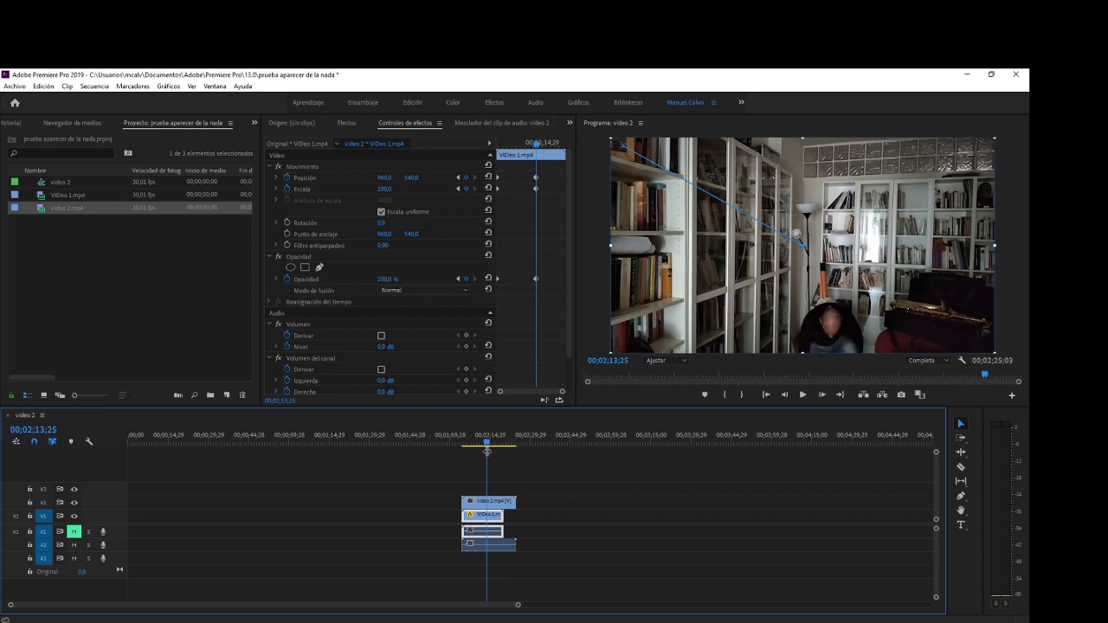
# Preview the overlap, return to the previous keyframe, and select video 2.mp4 on V2
pyautogui.press('space')
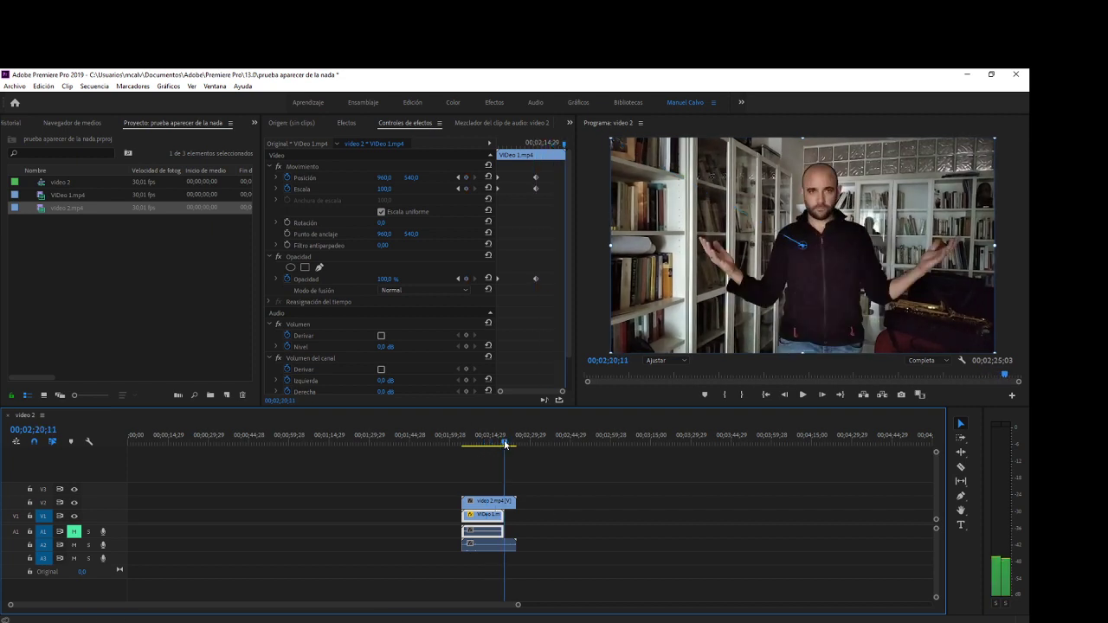
pyautogui.moveTo(489, 445); pyautogui.dragTo(487, 450)
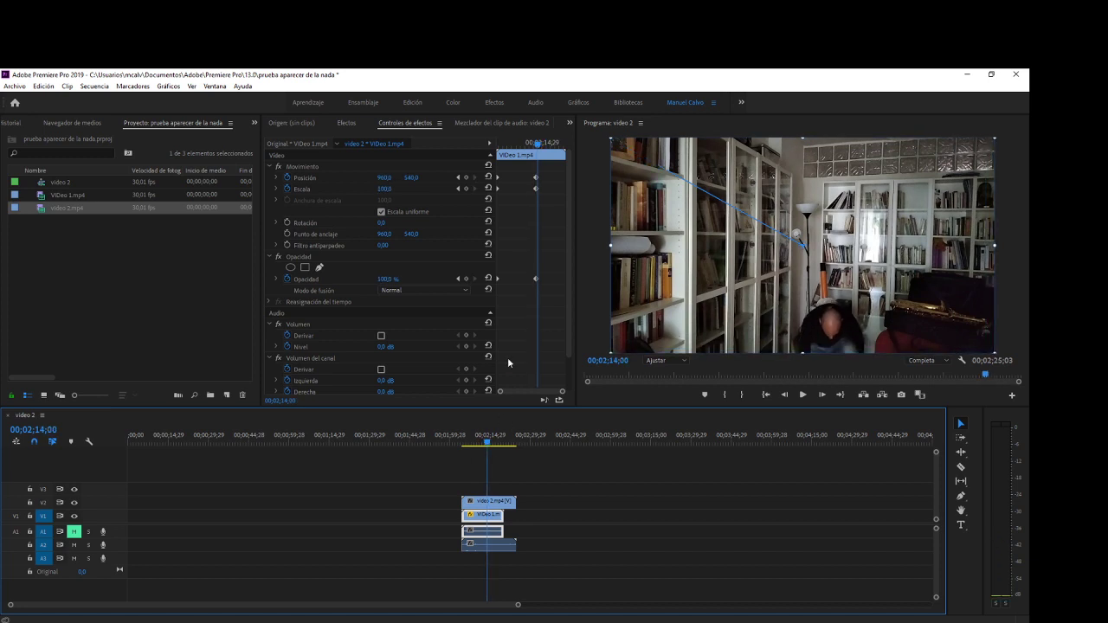
pyautogui.click(458, 178)
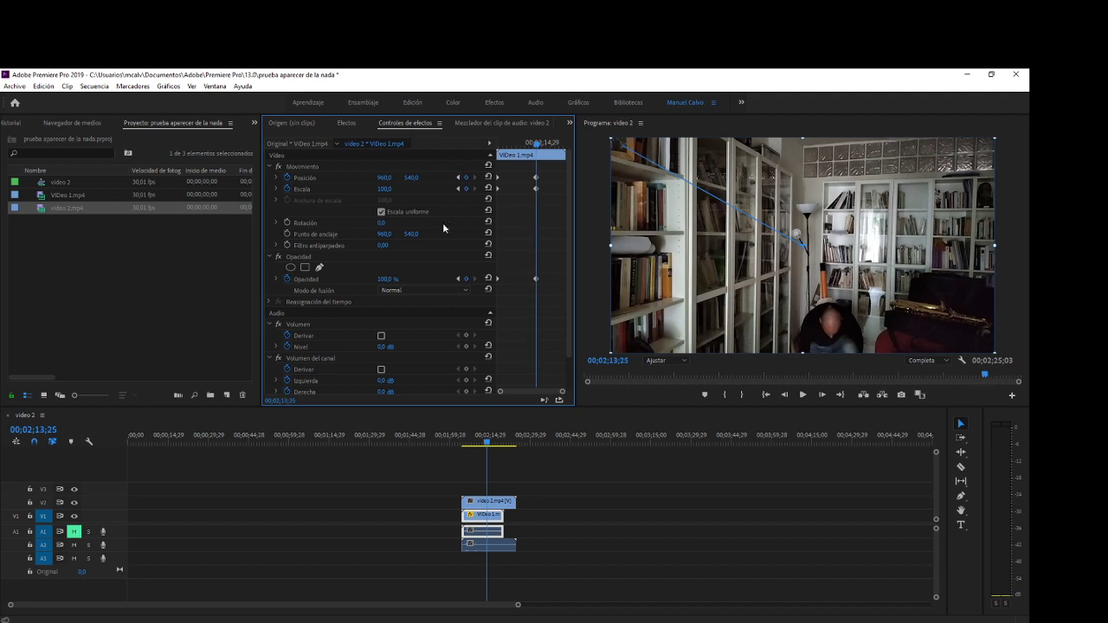
pyautogui.click(511, 506)
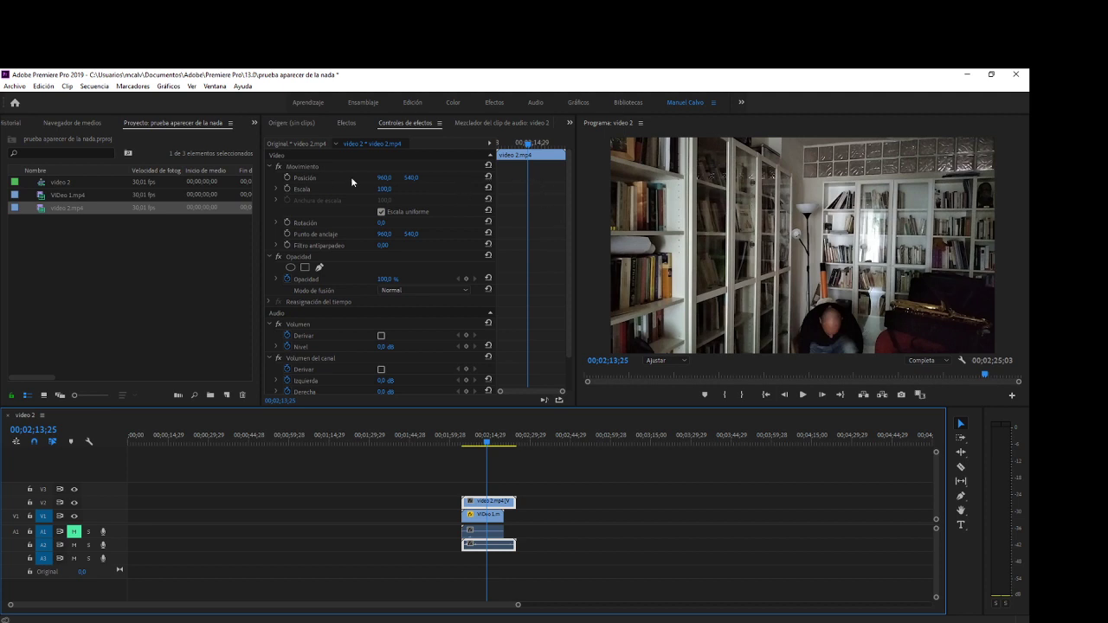
# Remove the accidental Position animation from video 2.mp4, deleting its keyframe
pyautogui.click(287, 178)
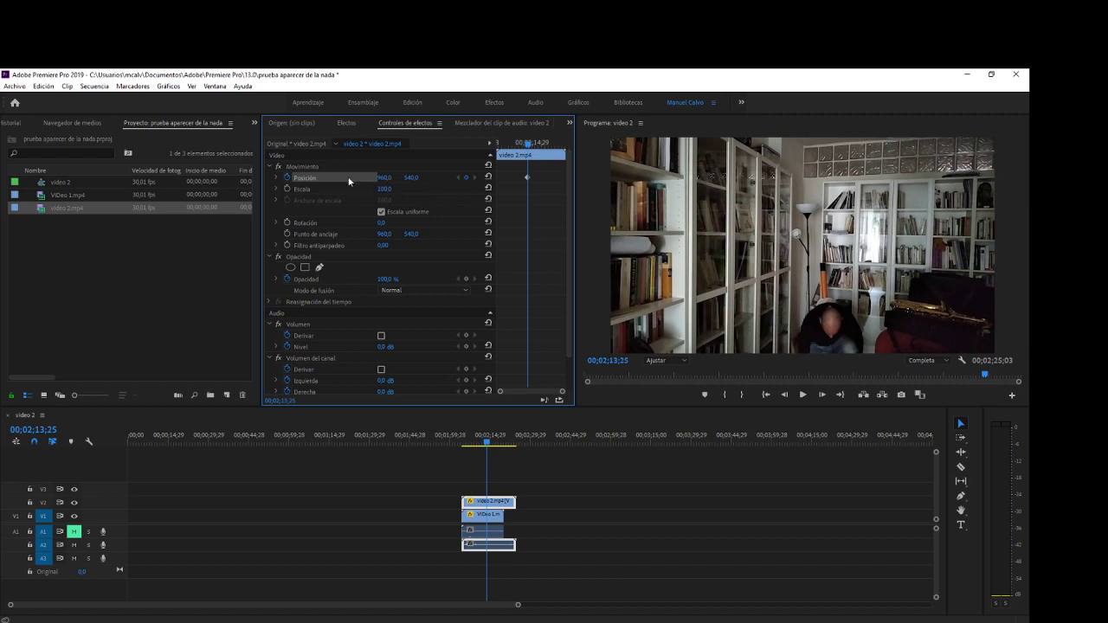
pyautogui.click(287, 178)
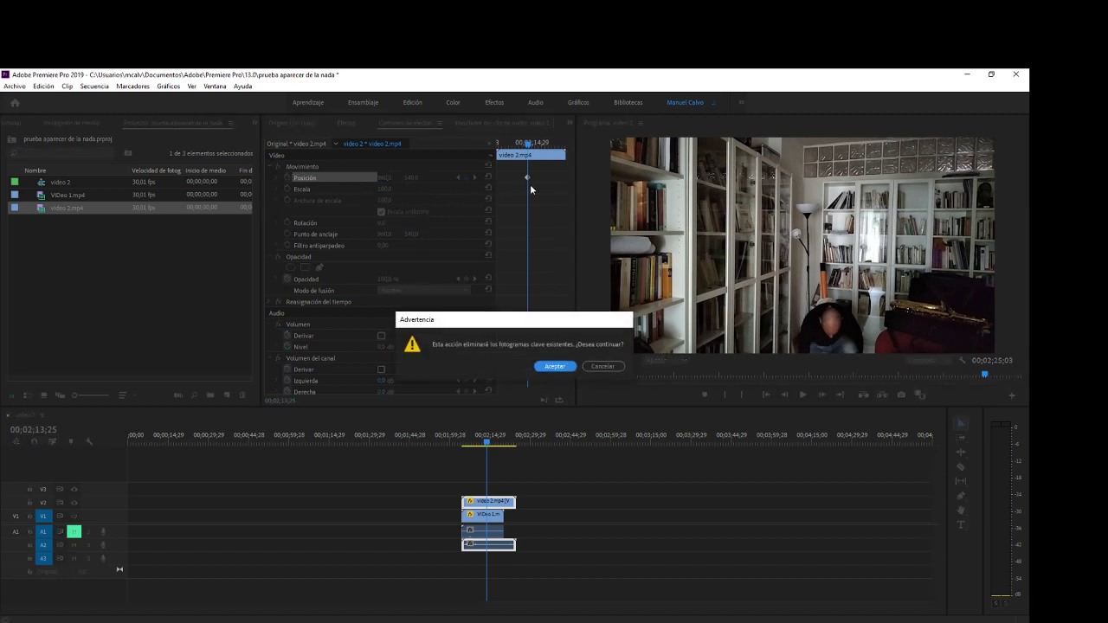
pyautogui.click(558, 368)
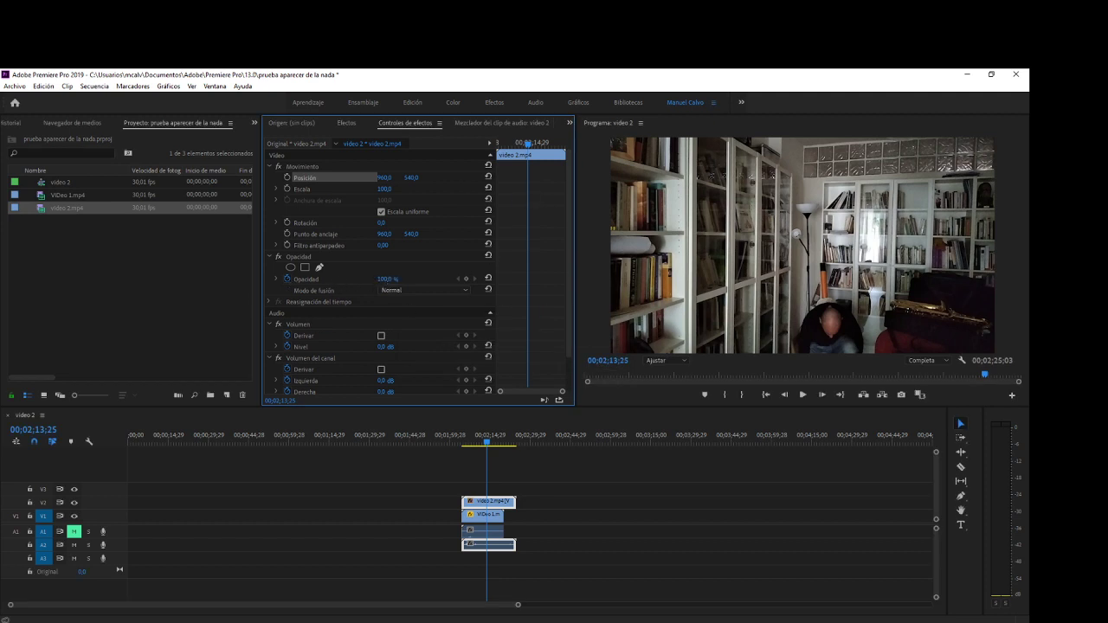
# Keyframe video 2.mp4's opacity from 0 % to 100 % at 02;18;23, then scrub to check the fade
pyautogui.moveTo(386, 278); pyautogui.dragTo(347, 279)
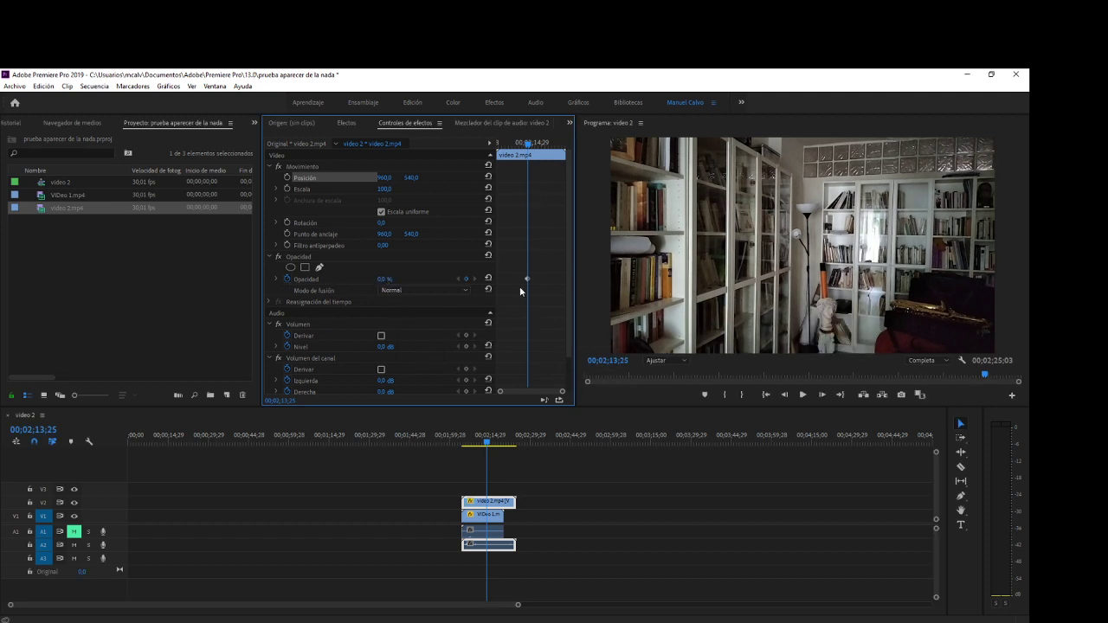
pyautogui.moveTo(531, 146); pyautogui.dragTo(489, 149)
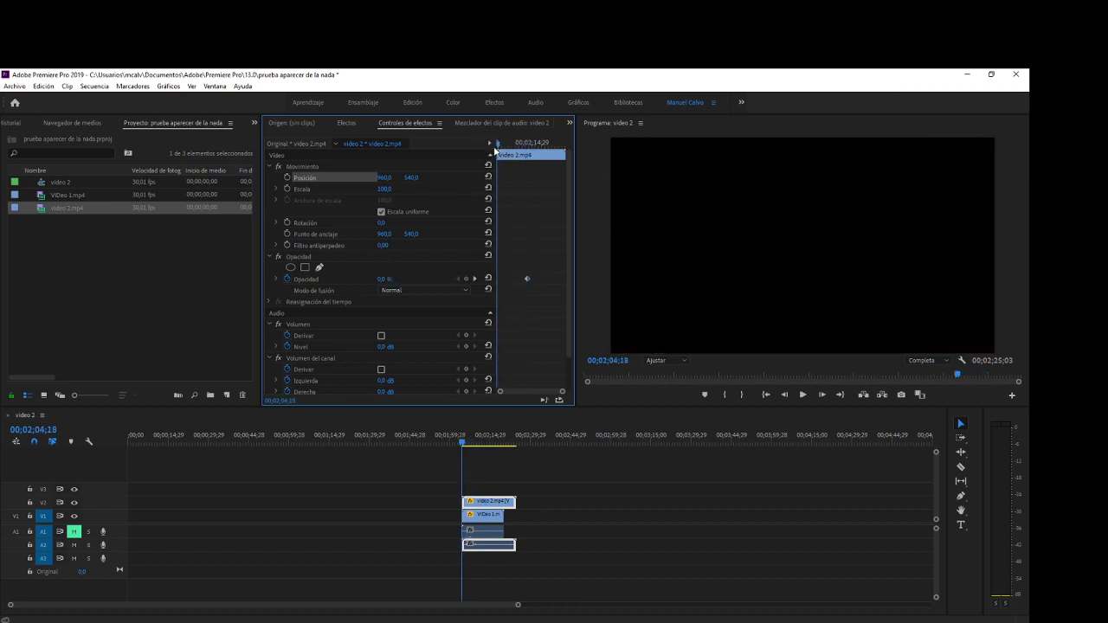
pyautogui.moveTo(500, 146); pyautogui.dragTo(547, 148)
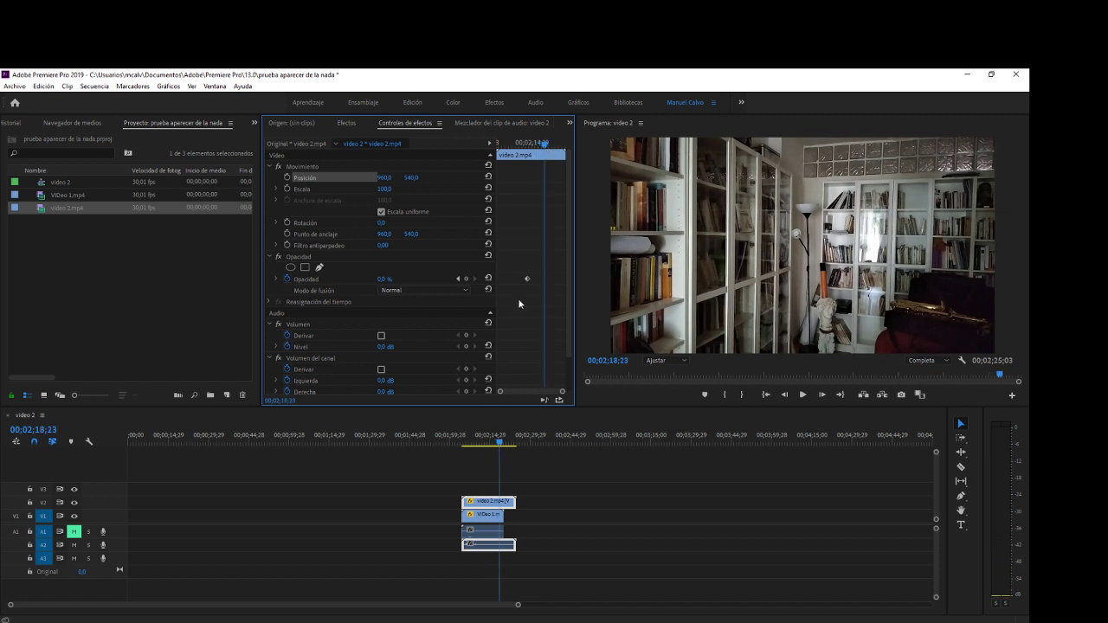
pyautogui.click(467, 279)
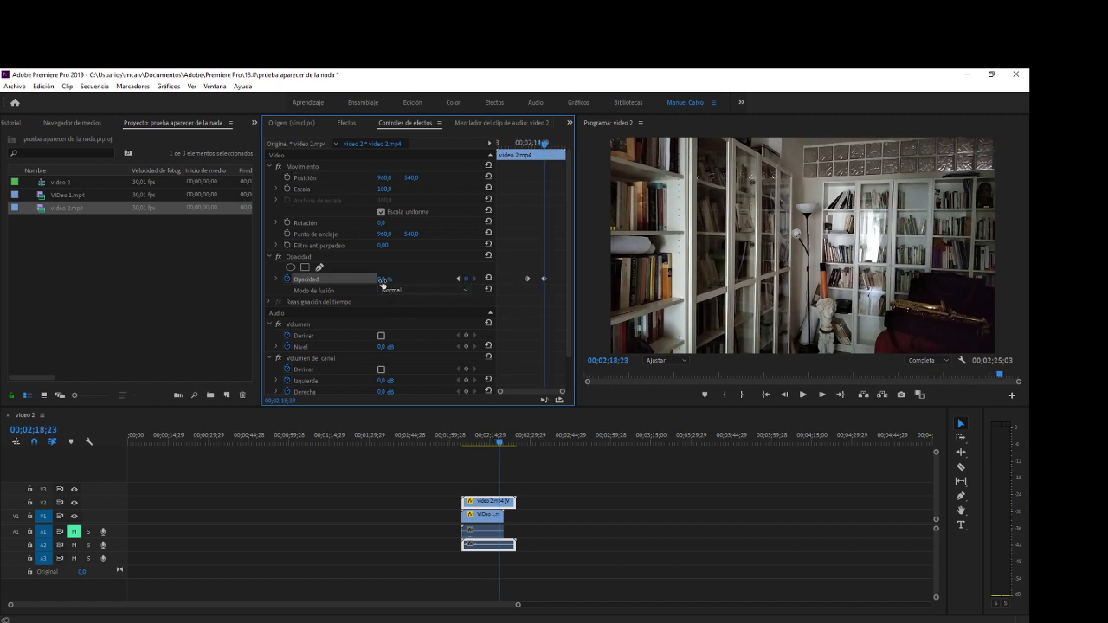
pyautogui.moveTo(379, 279); pyautogui.dragTo(379, 279)
pyautogui.write('100')
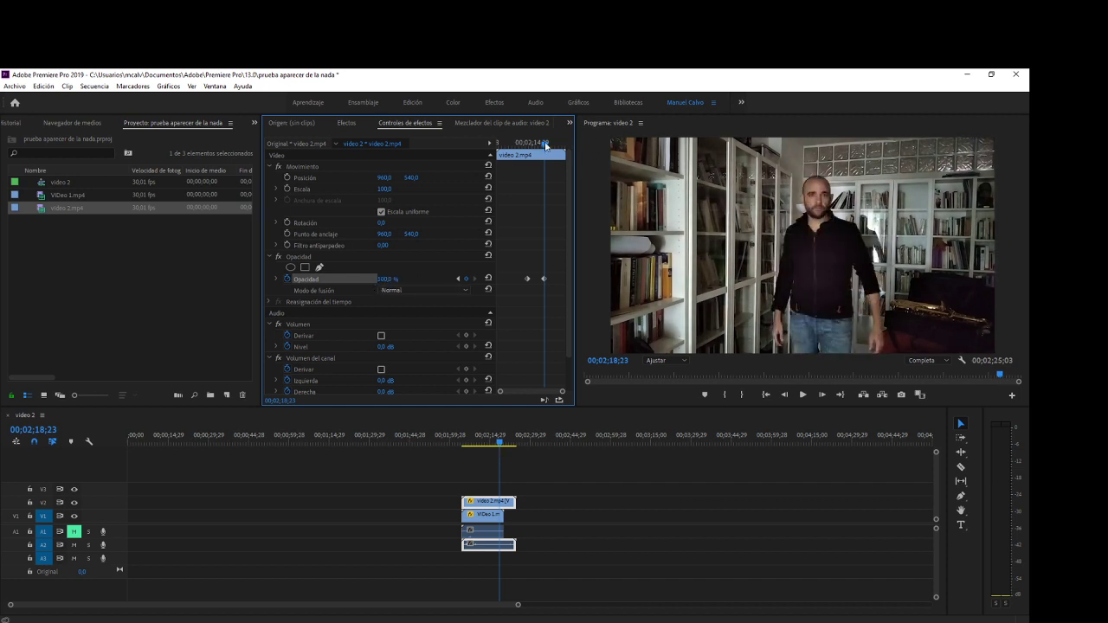
pyautogui.moveTo(546, 145); pyautogui.dragTo(527, 152)
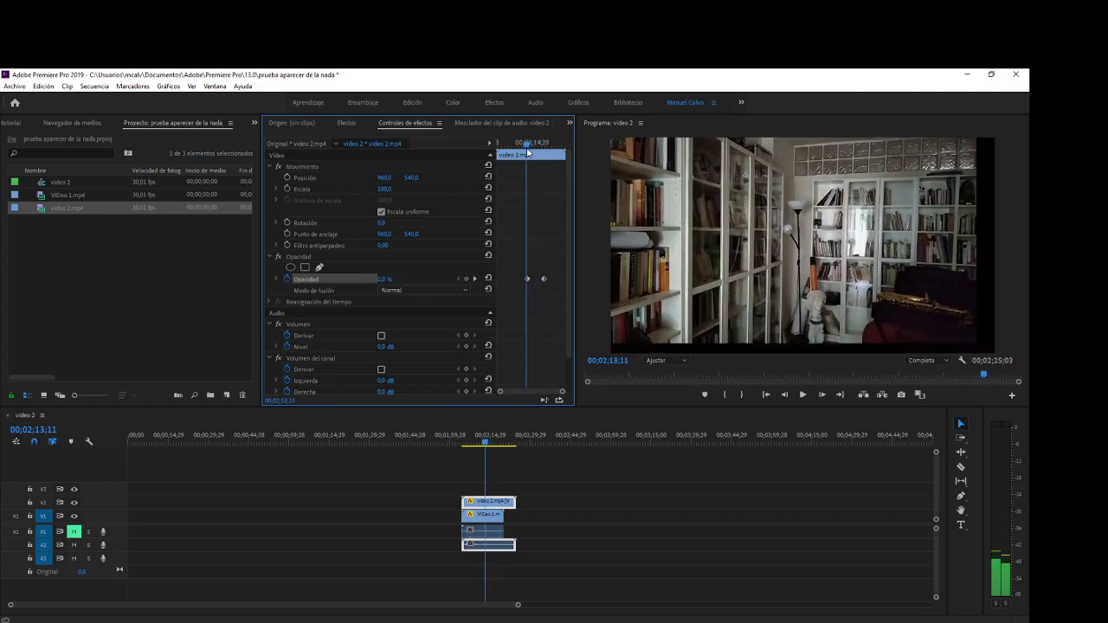
pyautogui.moveTo(527, 152); pyautogui.dragTo(482, 146)
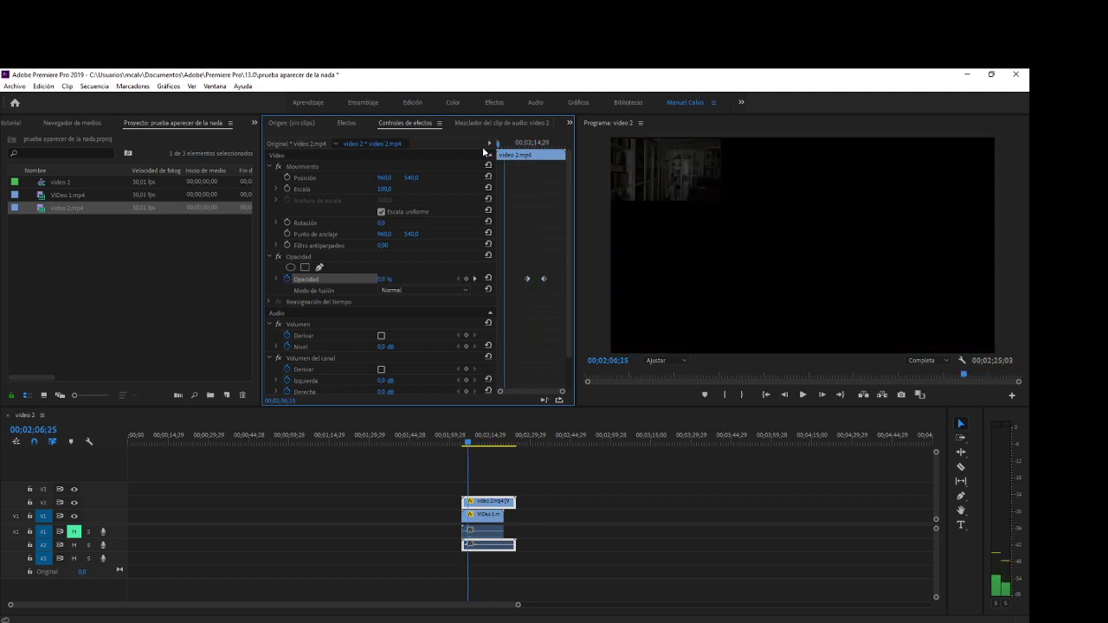
# Play back the fade-in with audio tracks A2 and A3 muted, then stop playback
pyautogui.click(805, 394)
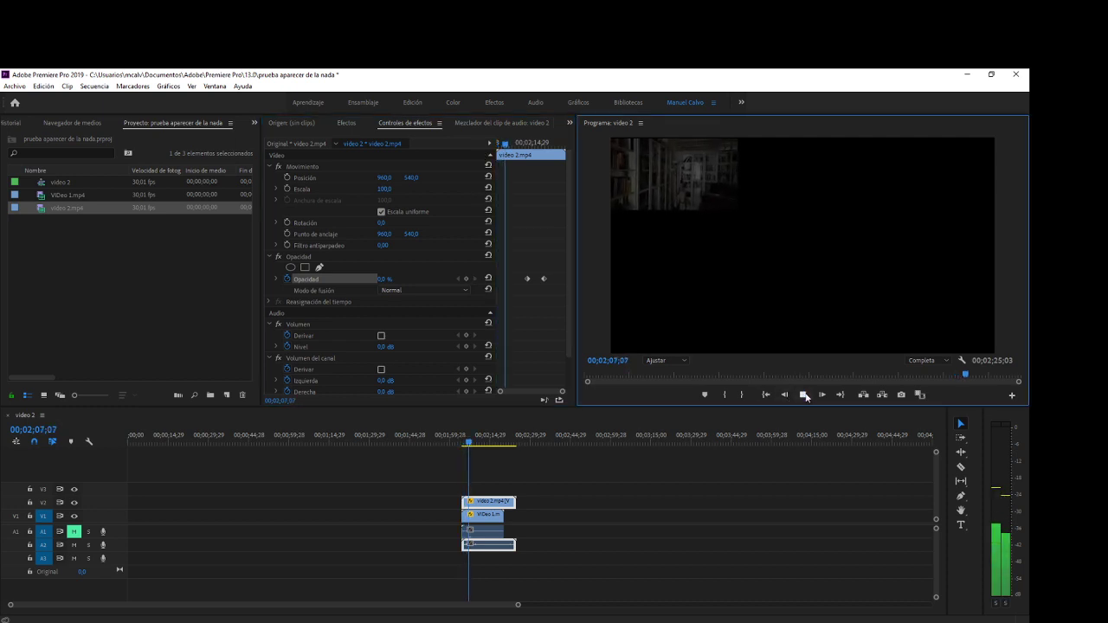
pyautogui.click(75, 556)
pyautogui.keyDown('shift'); pyautogui.click(74, 558); pyautogui.keyUp('shift')
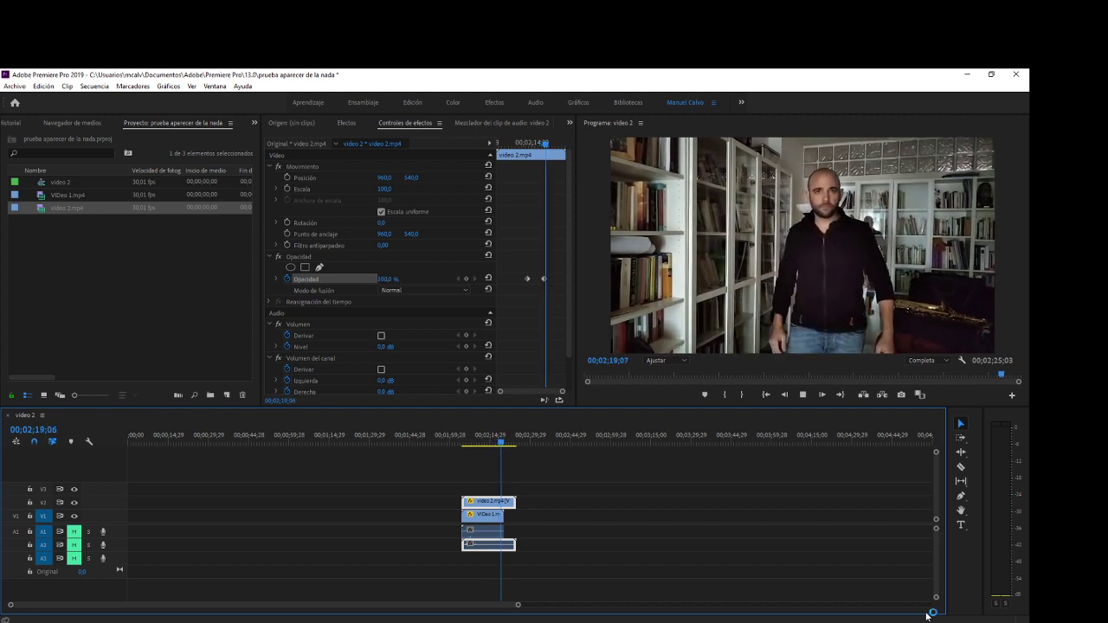
pyautogui.click(805, 396)
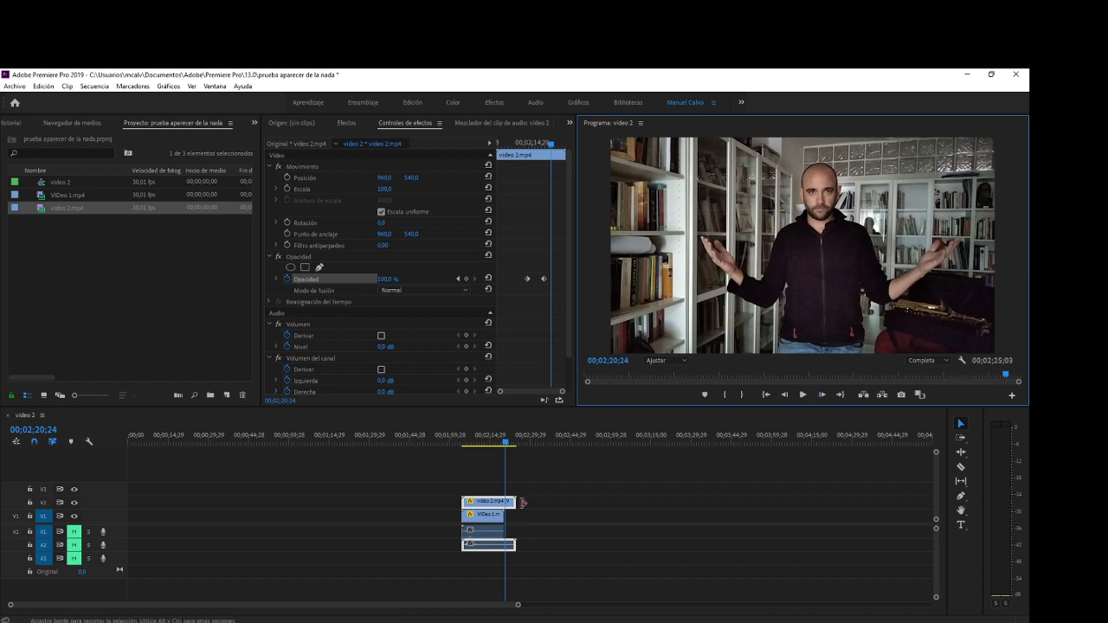
# Trim video 2.mp4's end to match VIDeo 1.mp4, then replay from where the clips begin
pyautogui.moveTo(512, 503); pyautogui.dragTo(510, 502)
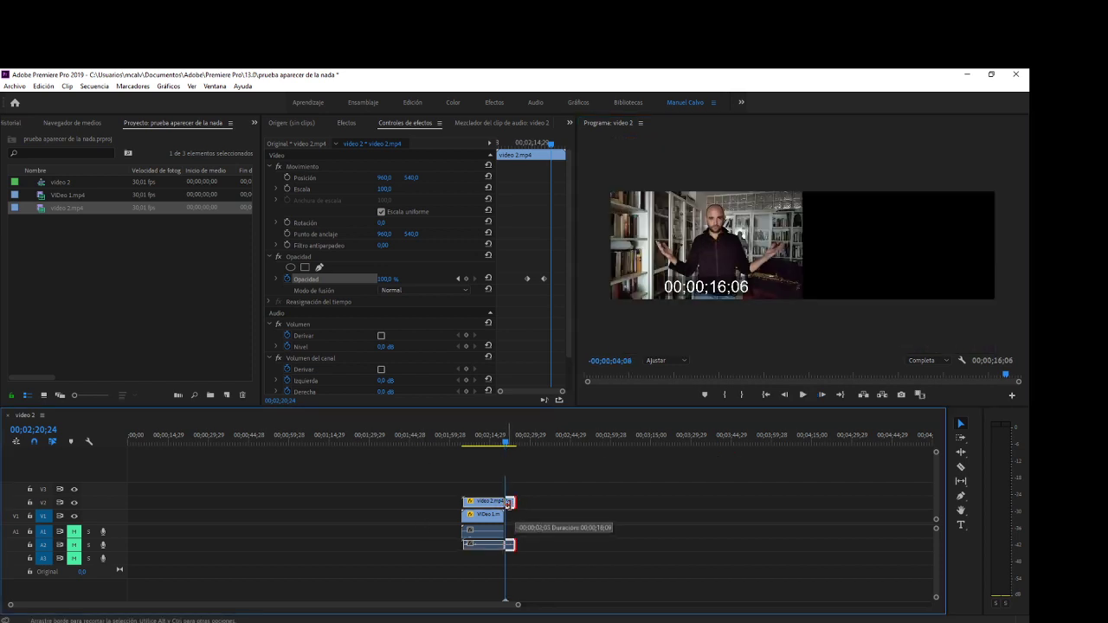
pyautogui.moveTo(509, 502); pyautogui.dragTo(504, 502)
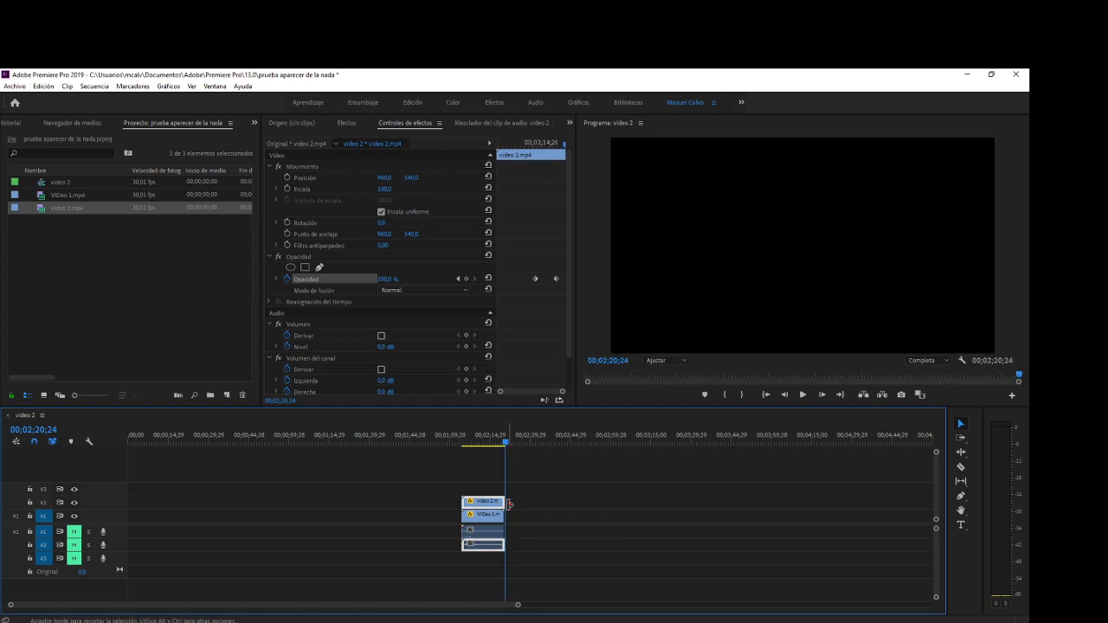
pyautogui.click(803, 395)
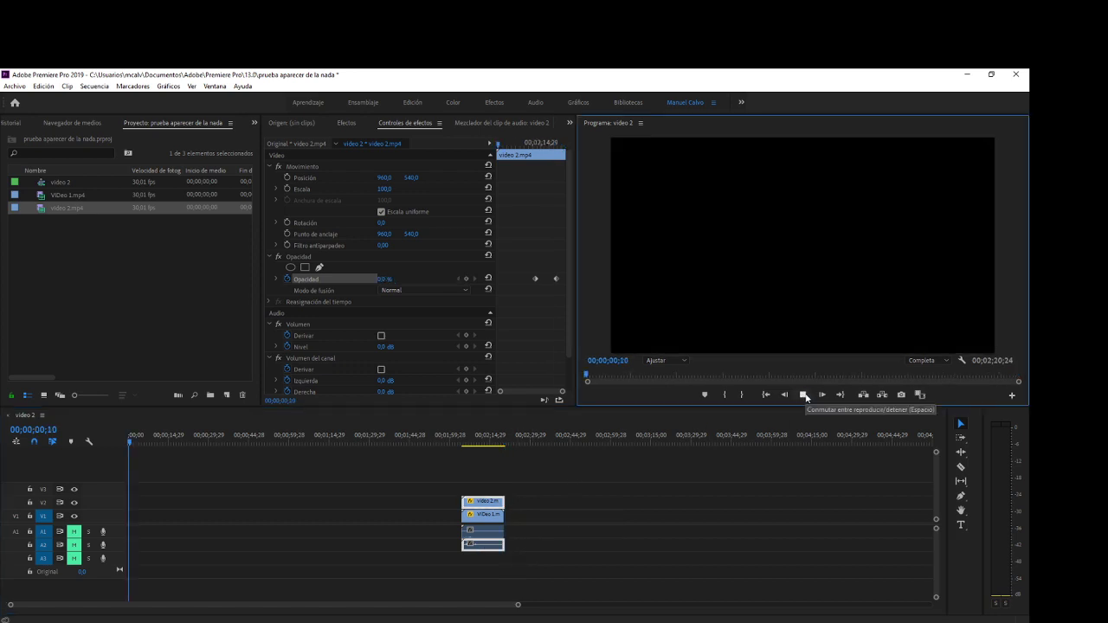
pyautogui.click(134, 445)
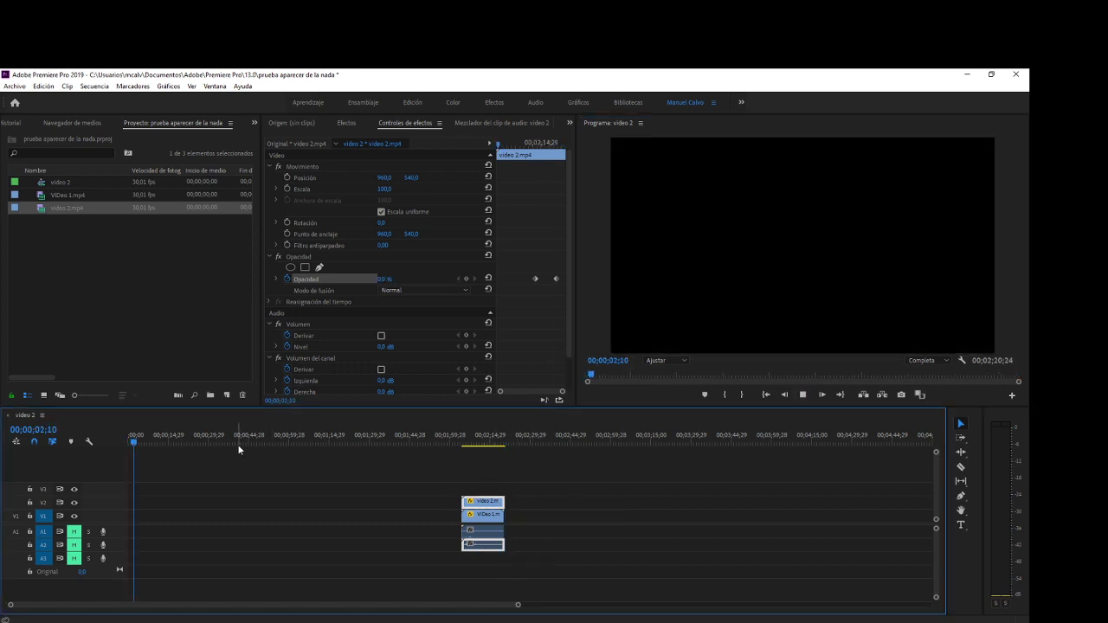
pyautogui.moveTo(136, 444); pyautogui.dragTo(464, 437)
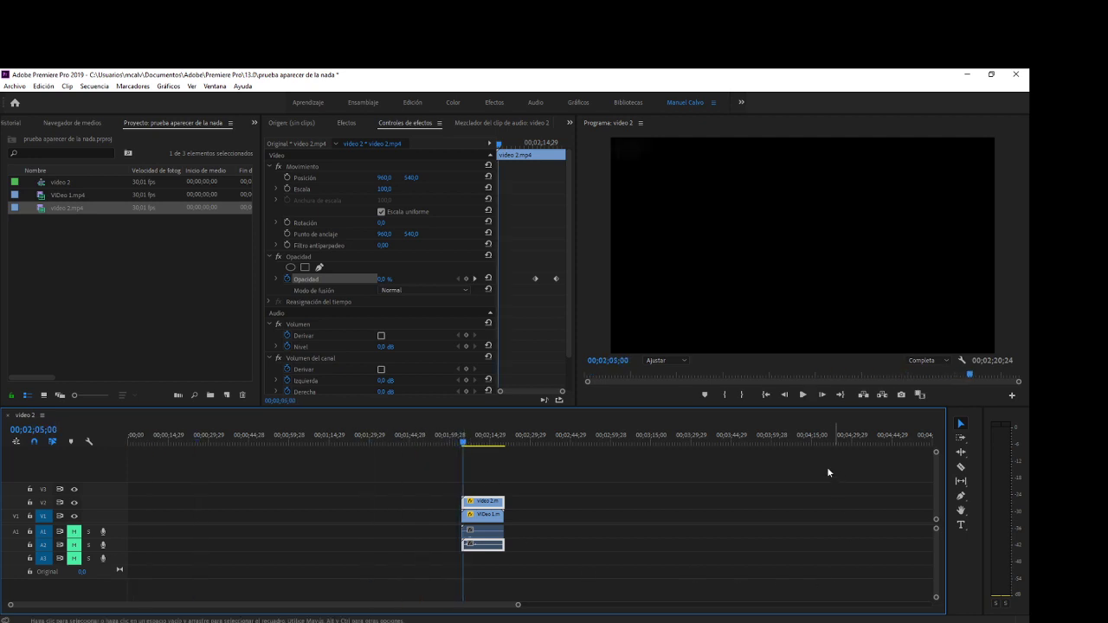
pyautogui.click(805, 395)
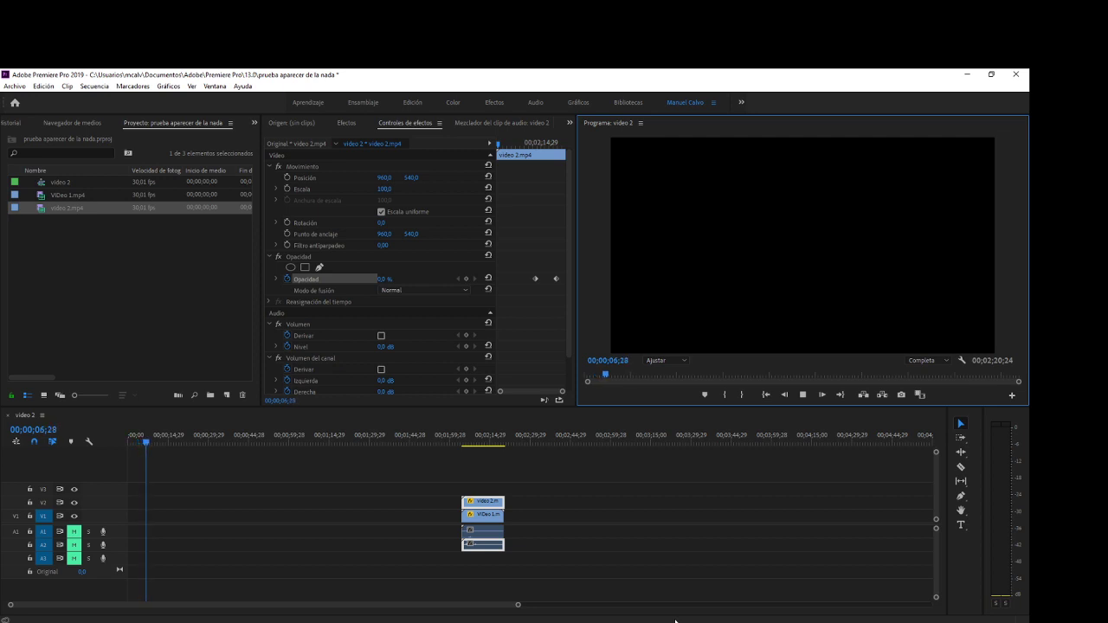
pyautogui.click(803, 395)
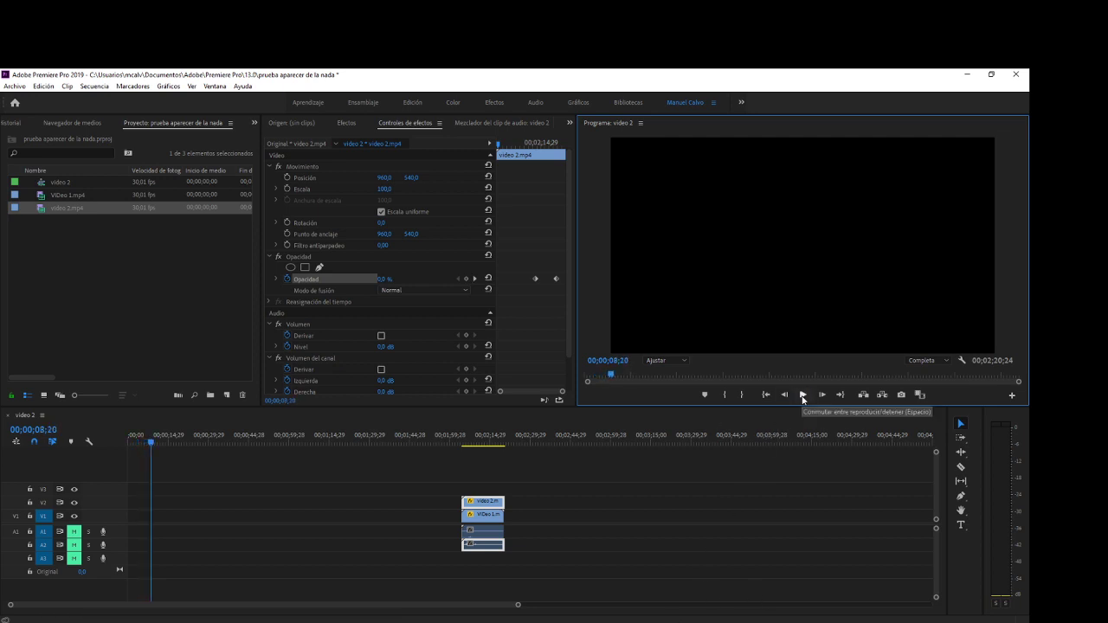